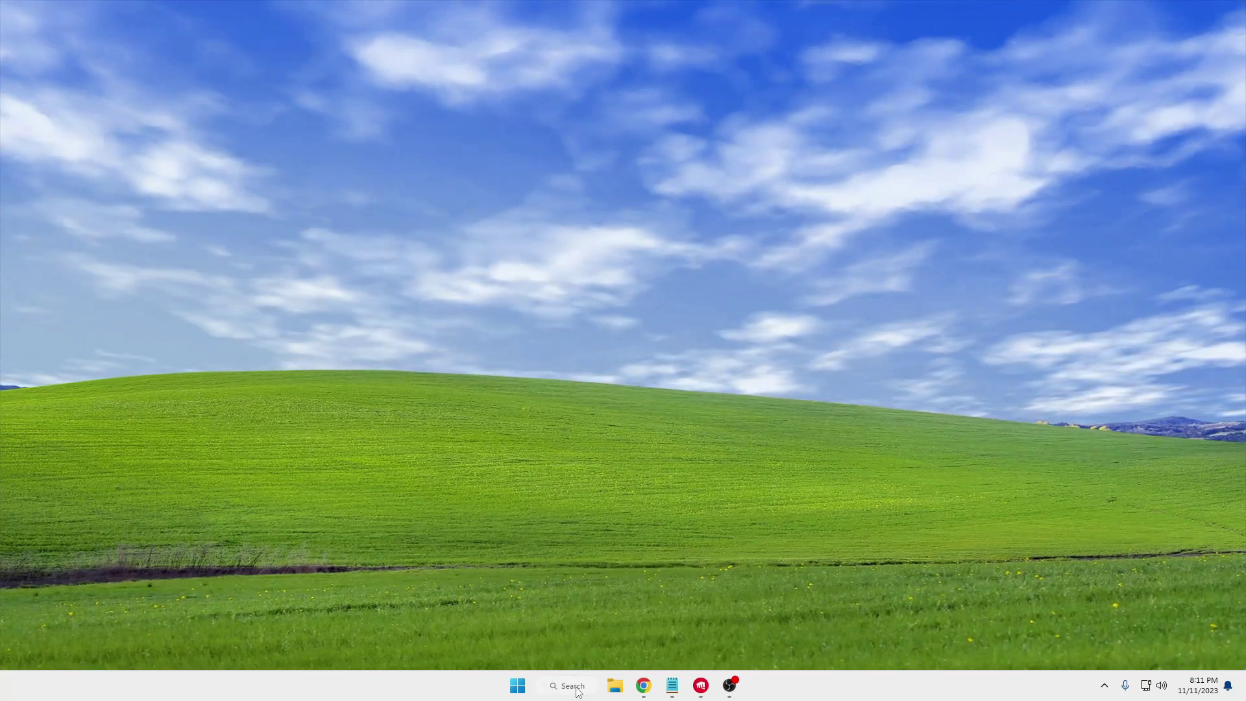
# - Search Windows for "resource" and open Resource Monitor
pyautogui.click(574, 676)
pyautogui.write('re')
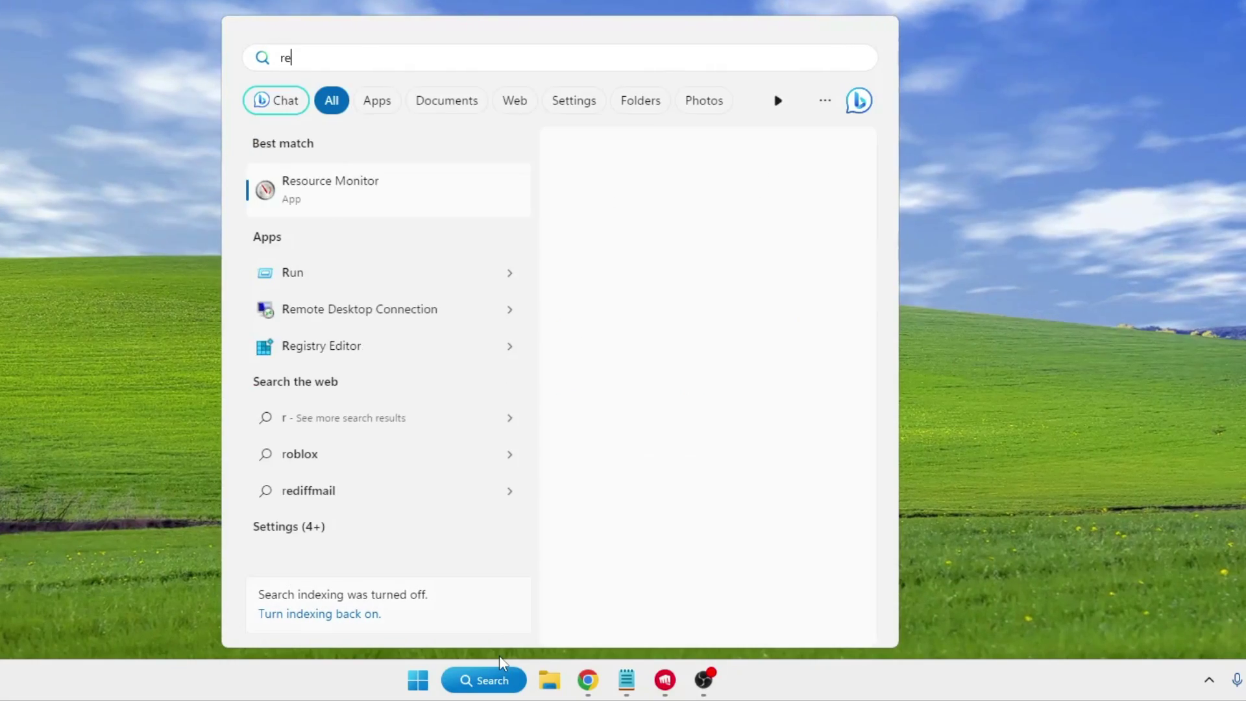
pyautogui.write('source')
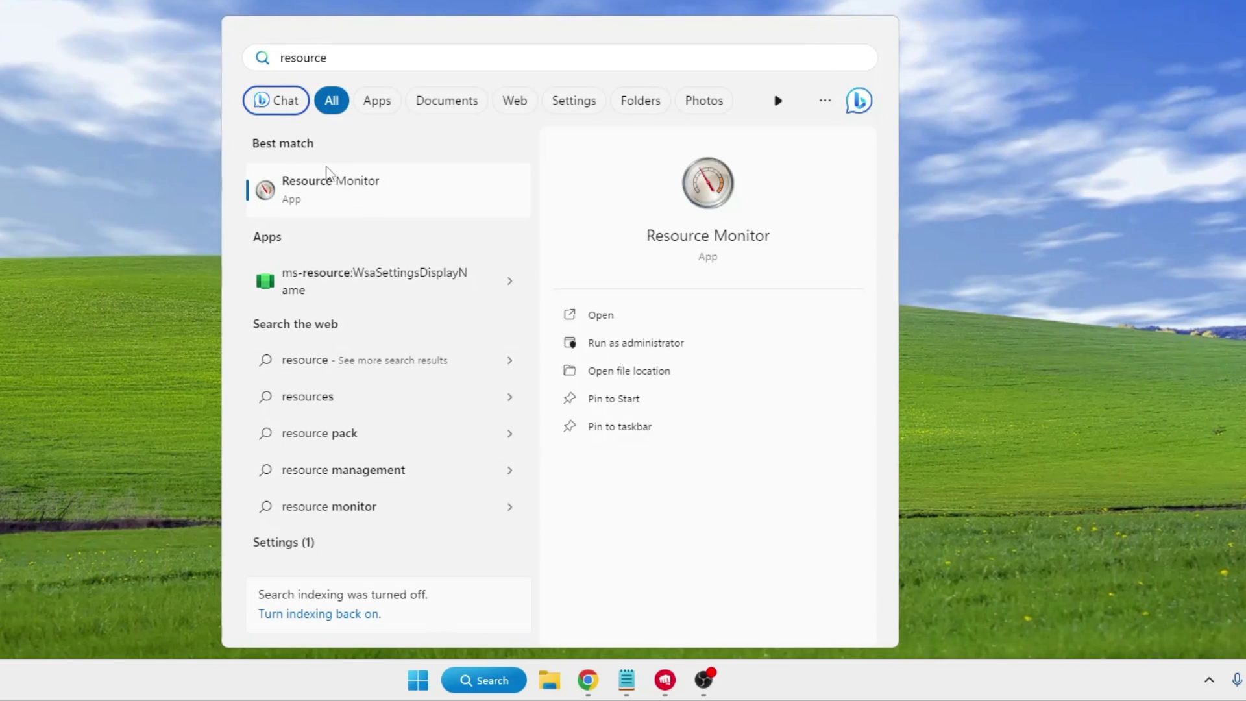
pyautogui.click(355, 192)
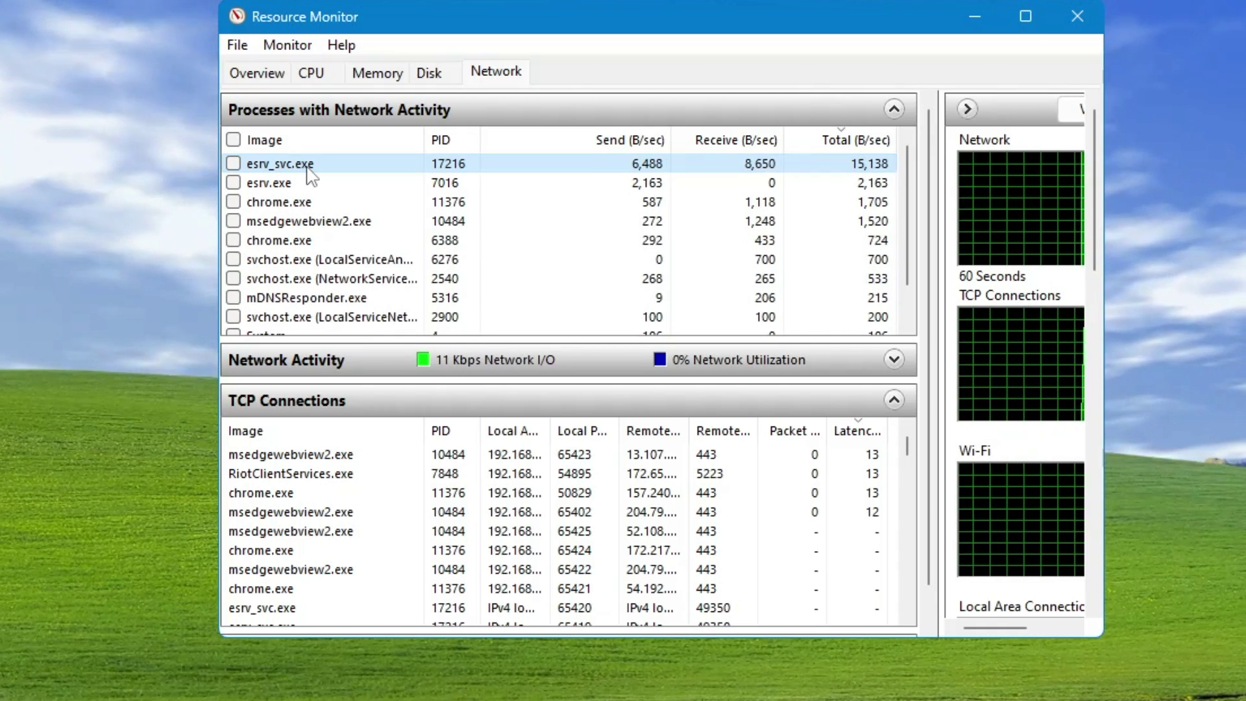
# - Search online for information about the esrv_svc.exe process in the network activity list
pyautogui.rightClick(308, 171)
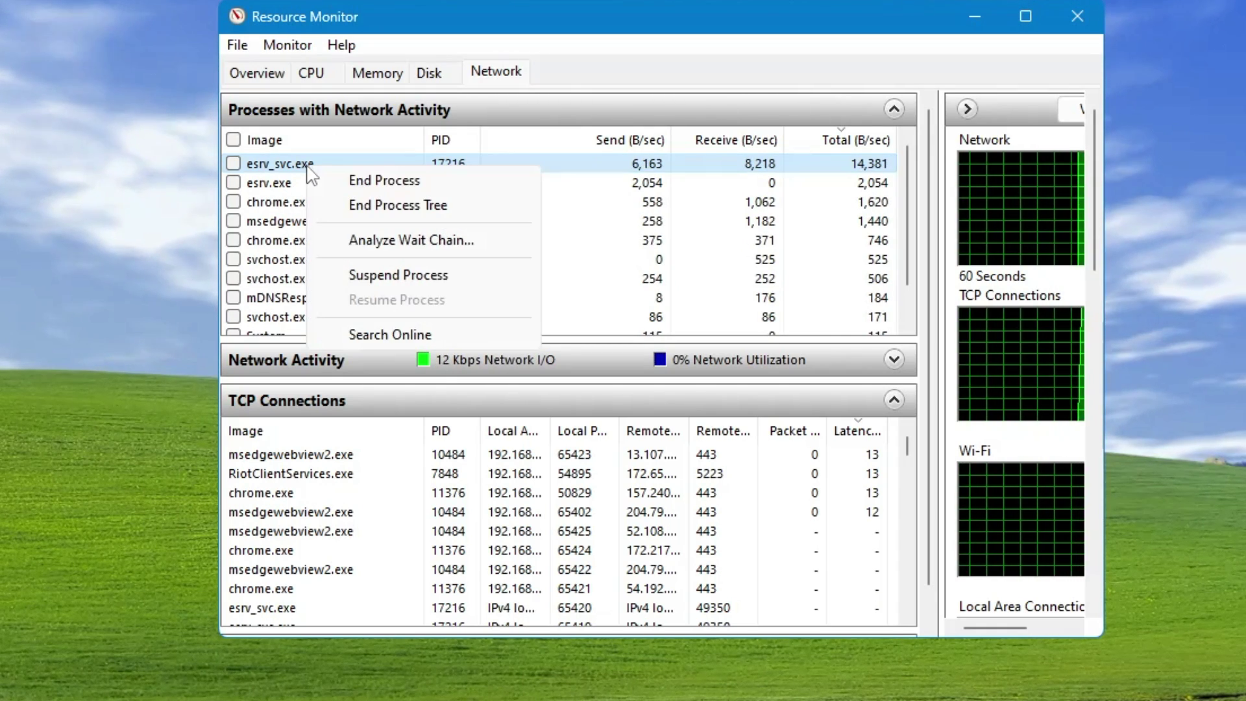
pyautogui.click(390, 335)
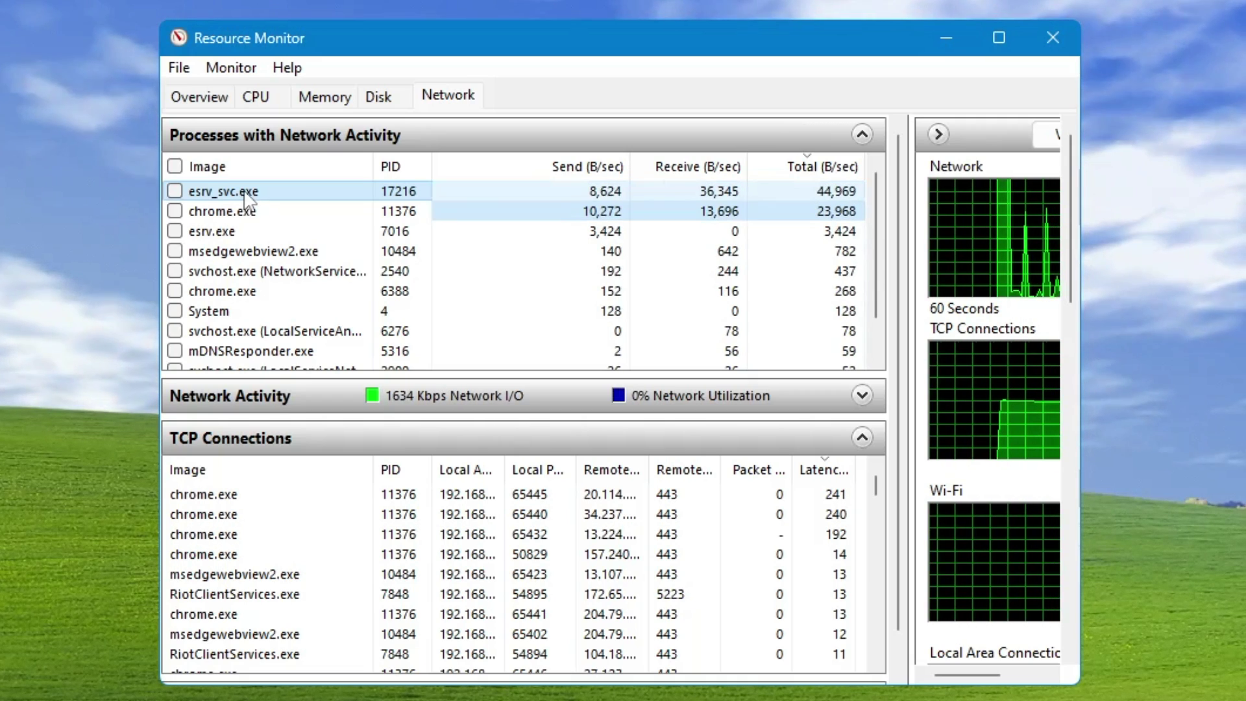
# - End the process tree of esrv_svc.exe in the list of processes with network activity
pyautogui.rightClick(242, 195)
pyautogui.rightClick(214, 216)
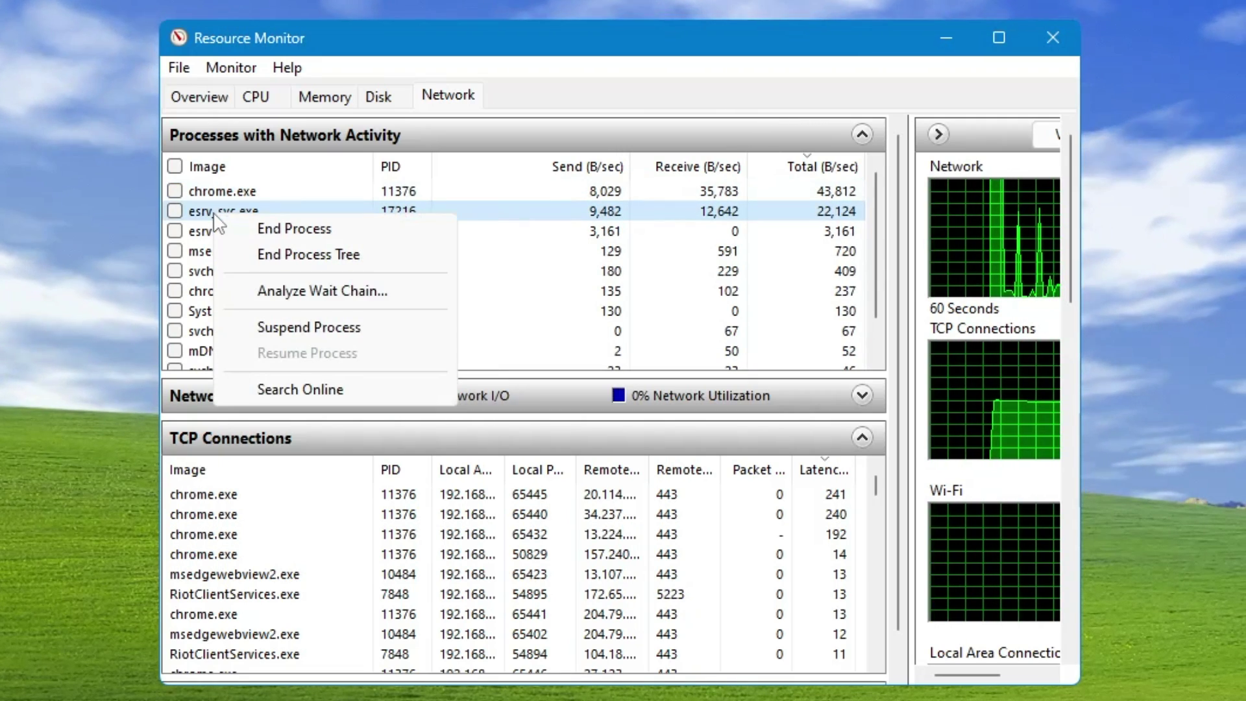
pyautogui.click(289, 256)
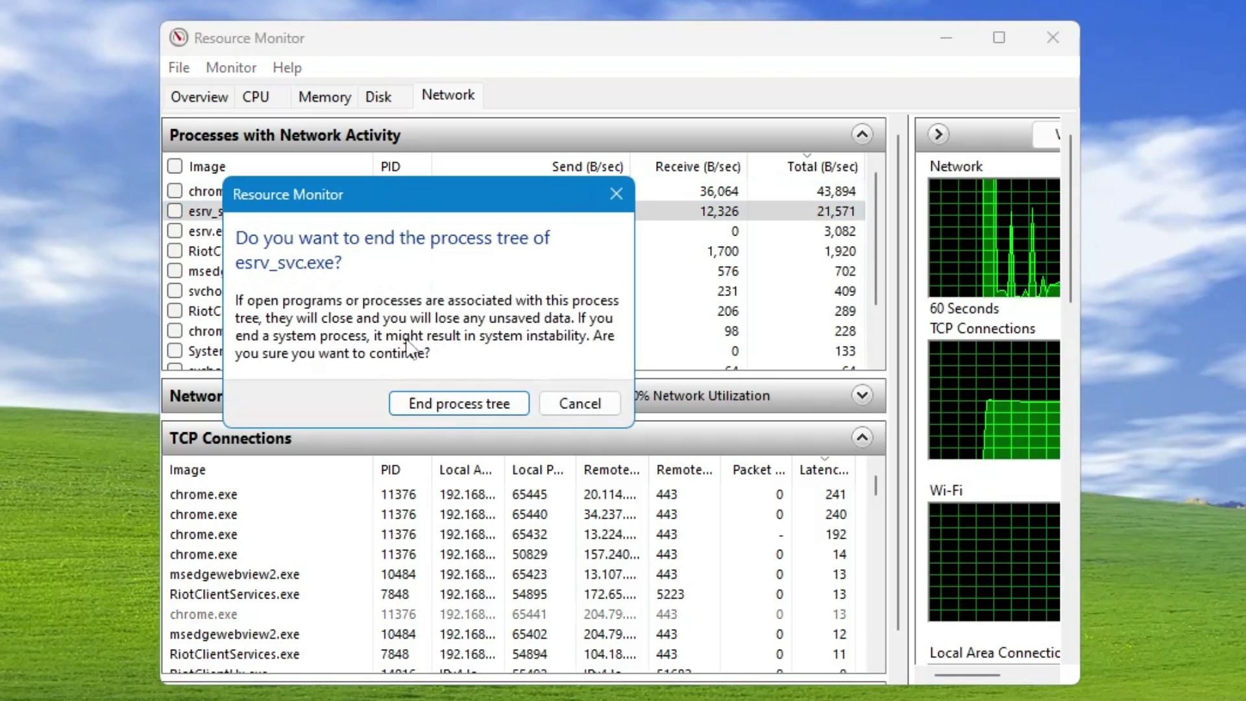
pyautogui.click(455, 413)
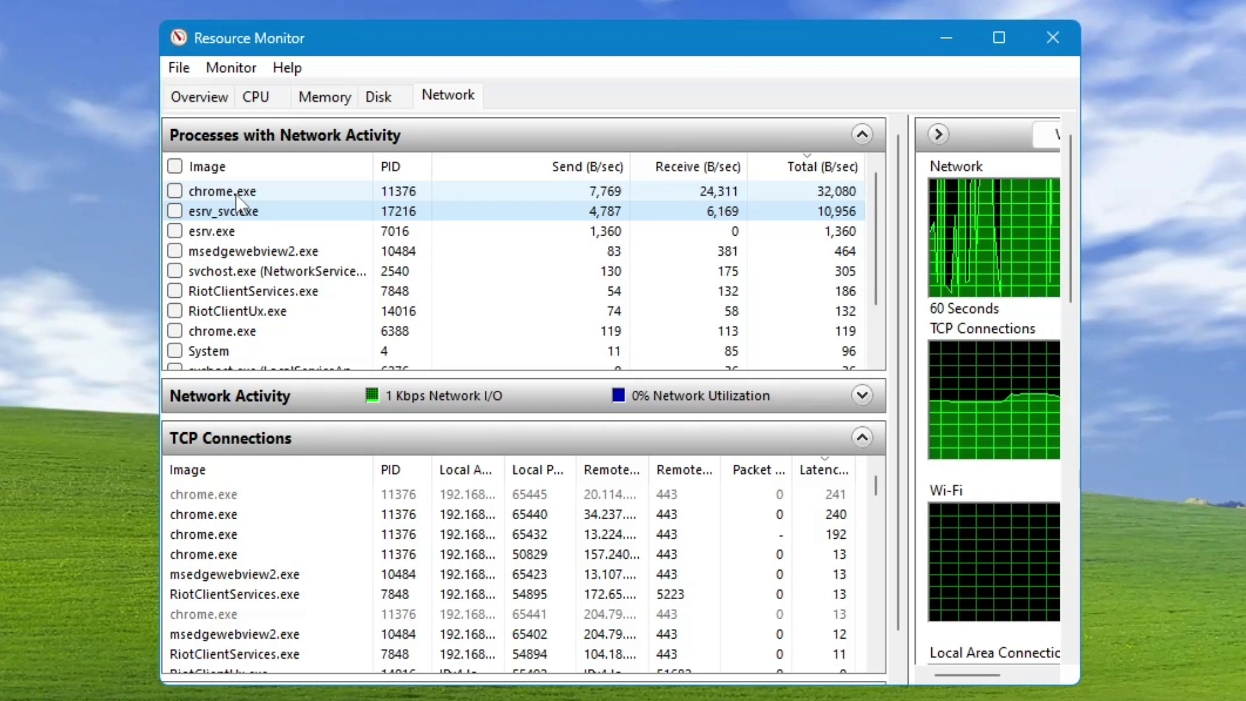
# - Leave the chrome.exe process running and close Resource Monitor
pyautogui.rightClick(239, 190)
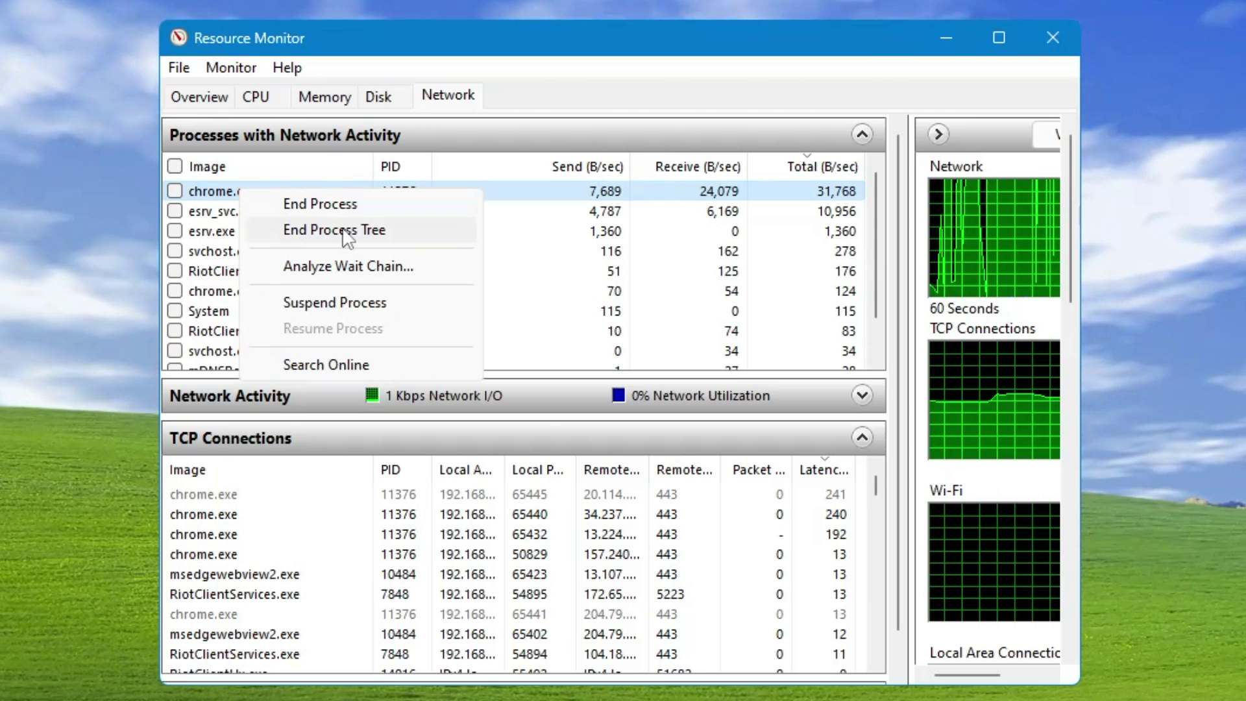
pyautogui.click(227, 211)
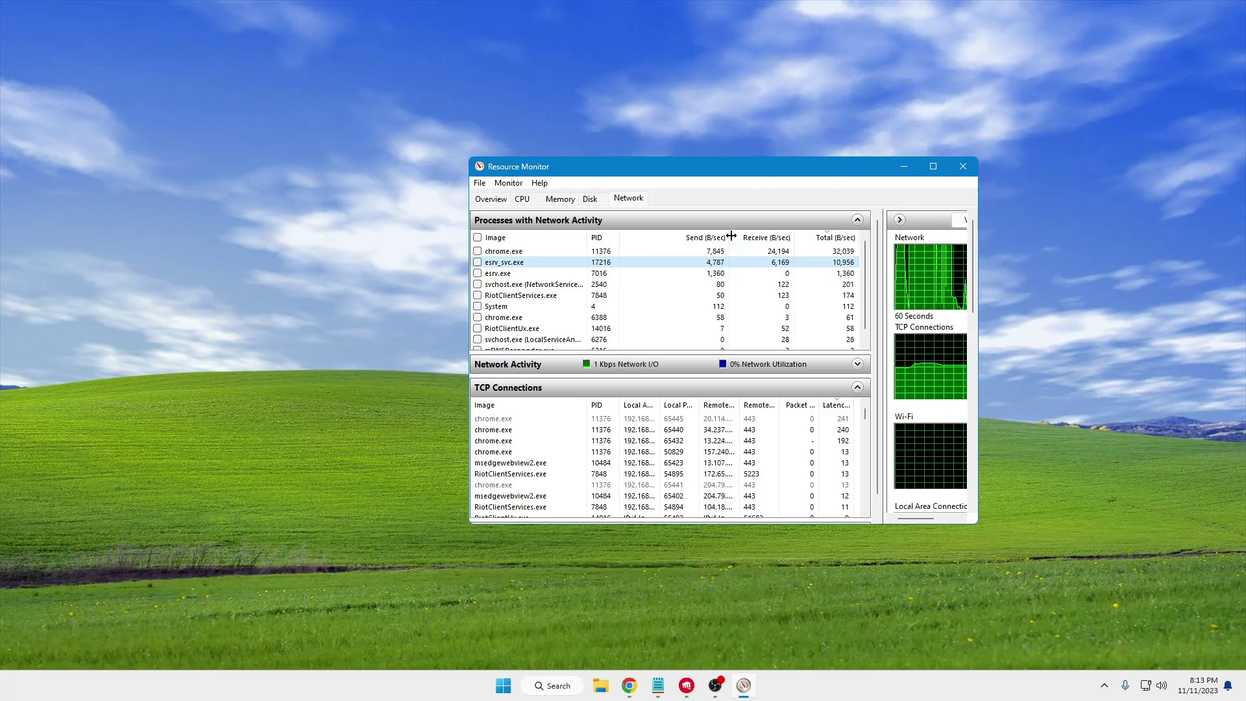
pyautogui.click(963, 166)
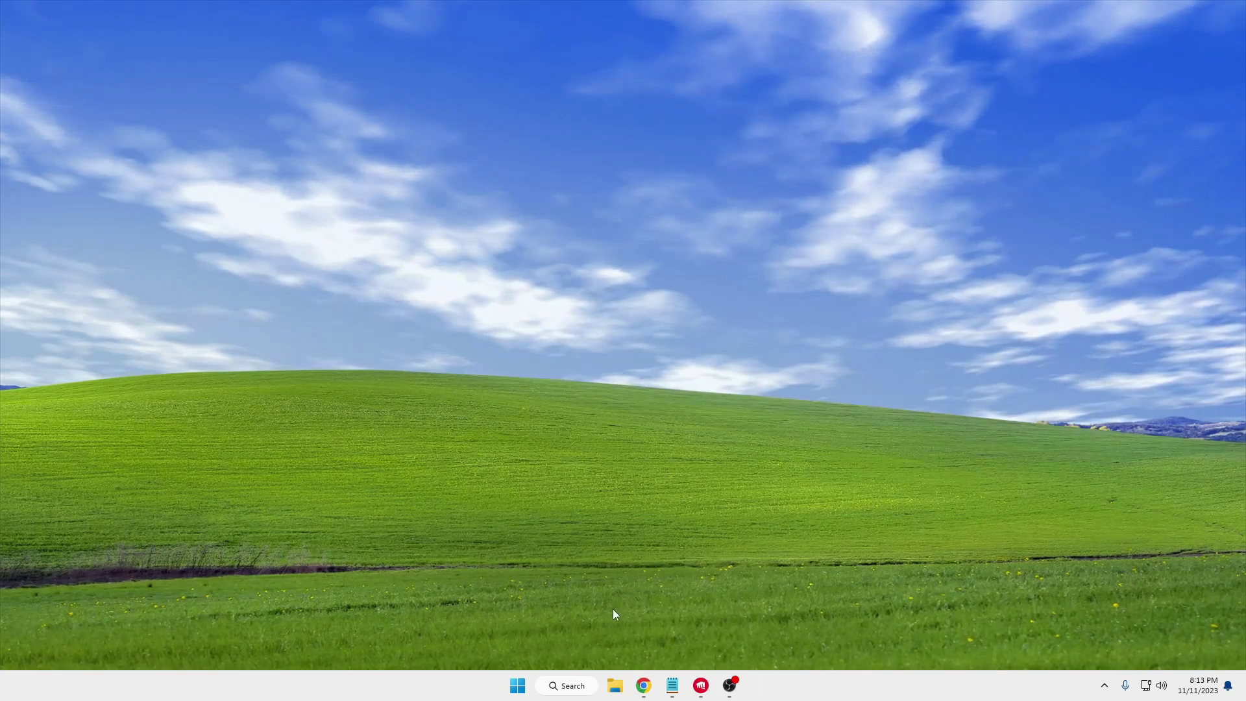
# - Search Windows for "cmd" and open Command Prompt as administrator
pyautogui.click(581, 687)
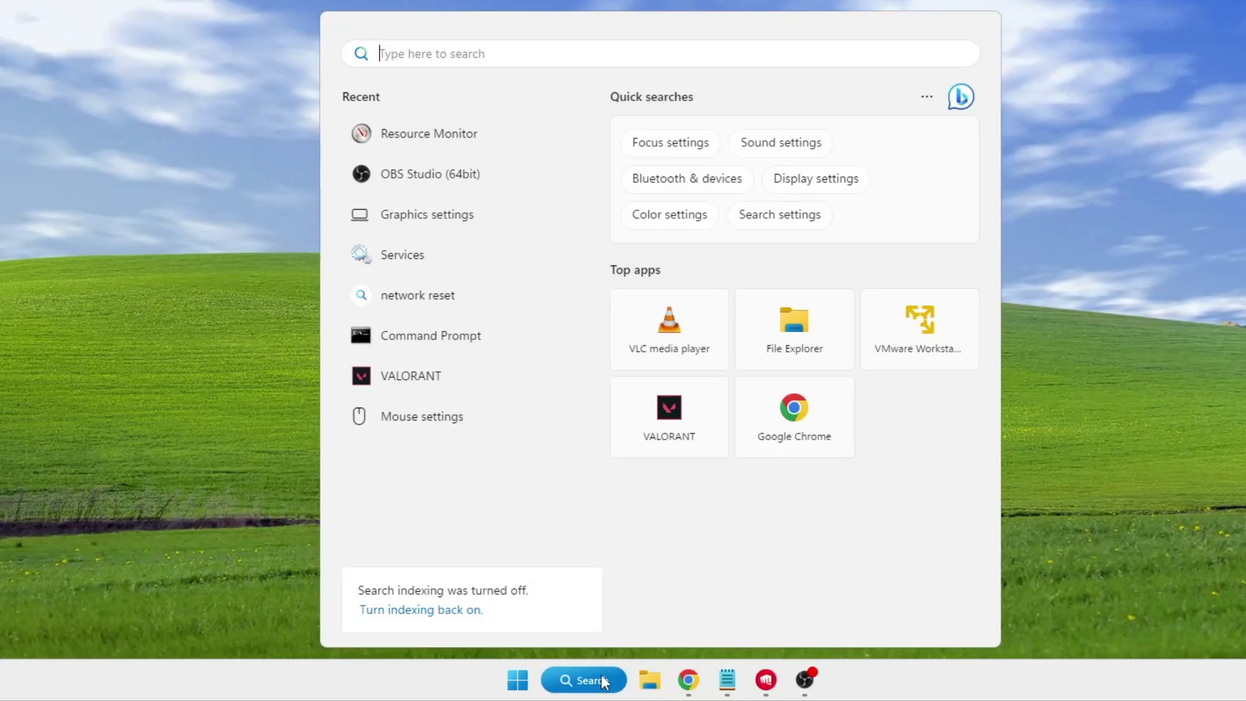
pyautogui.write('cmd')
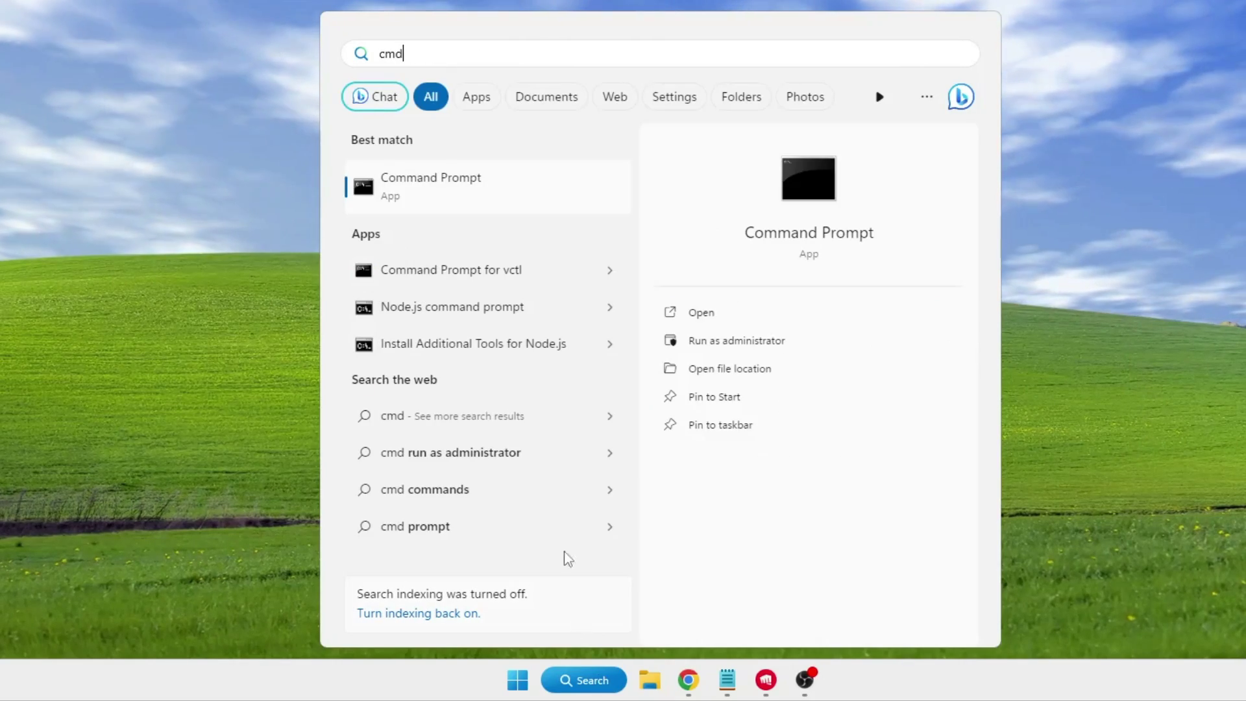
pyautogui.rightClick(455, 181)
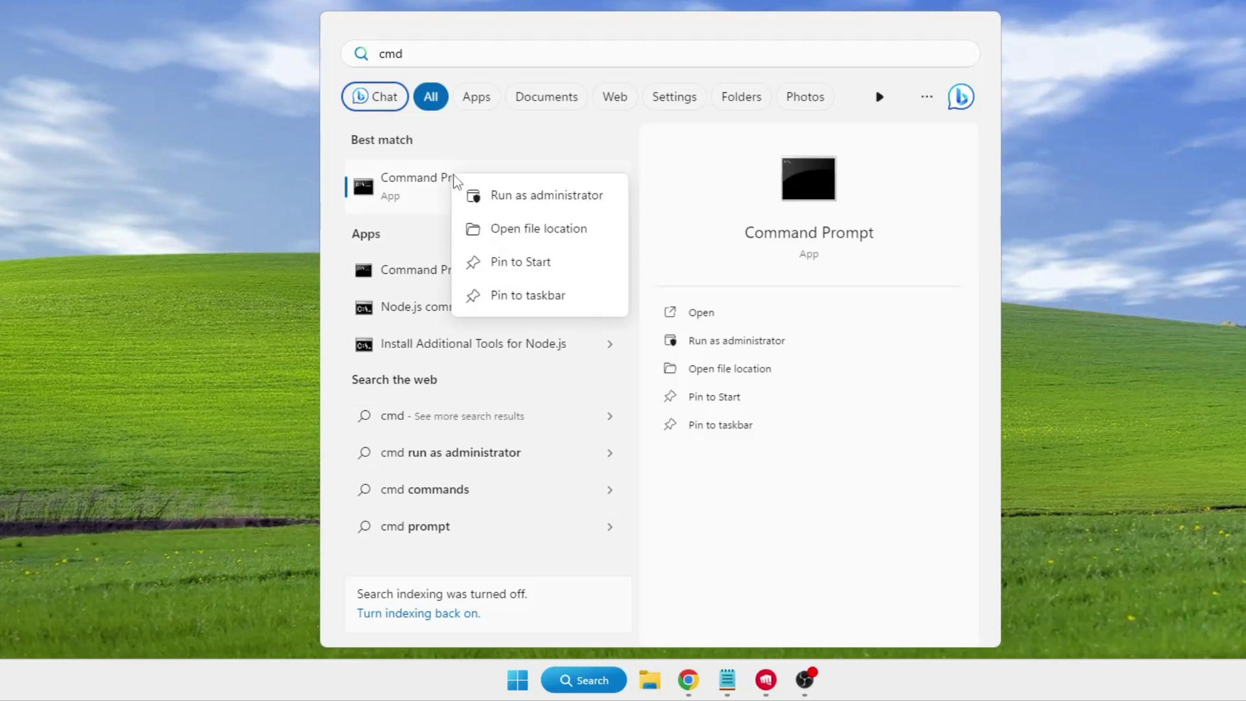
pyautogui.click(513, 196)
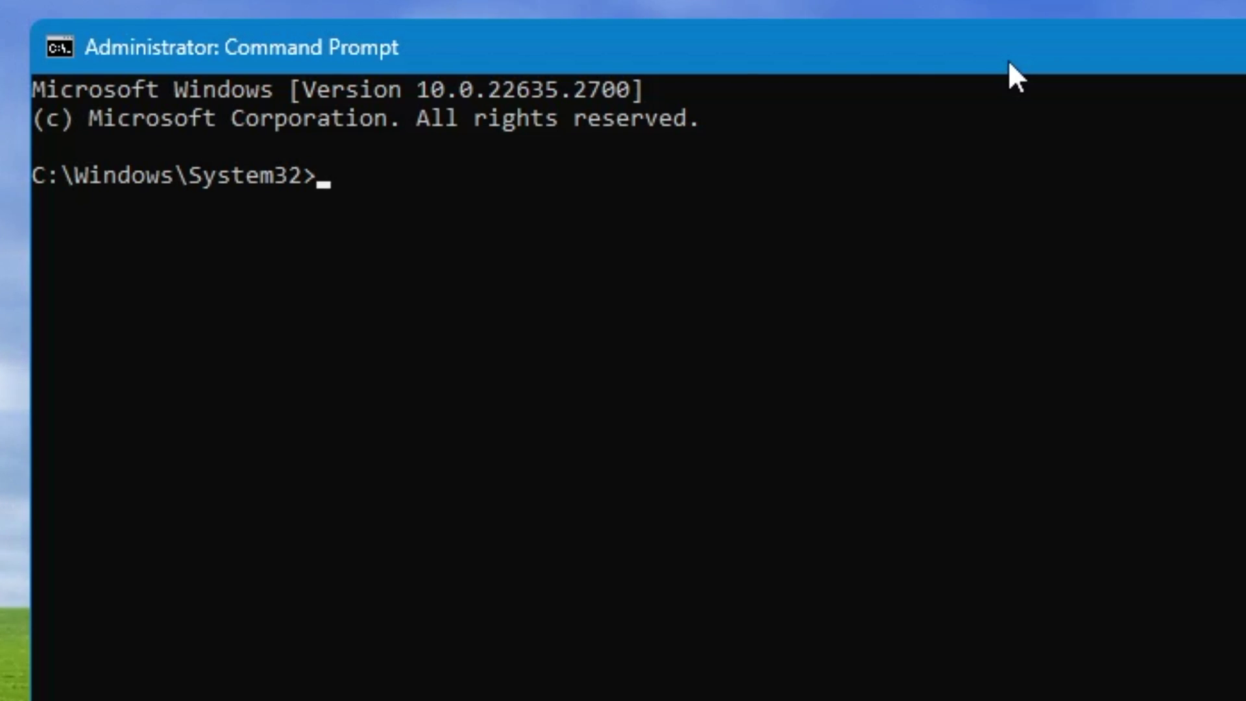
# - Measure the latency to the DNS server 8.8.8.8 with the ping command
pyautogui.write('ping ')
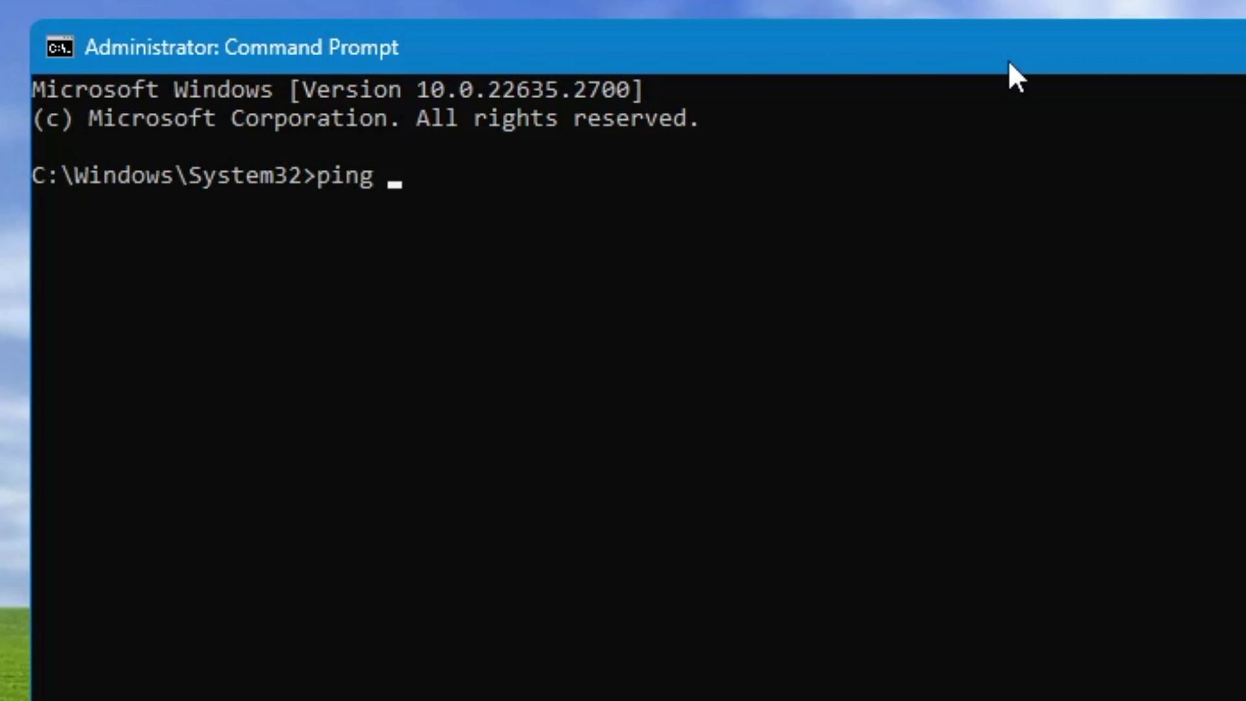
pyautogui.write('8.')
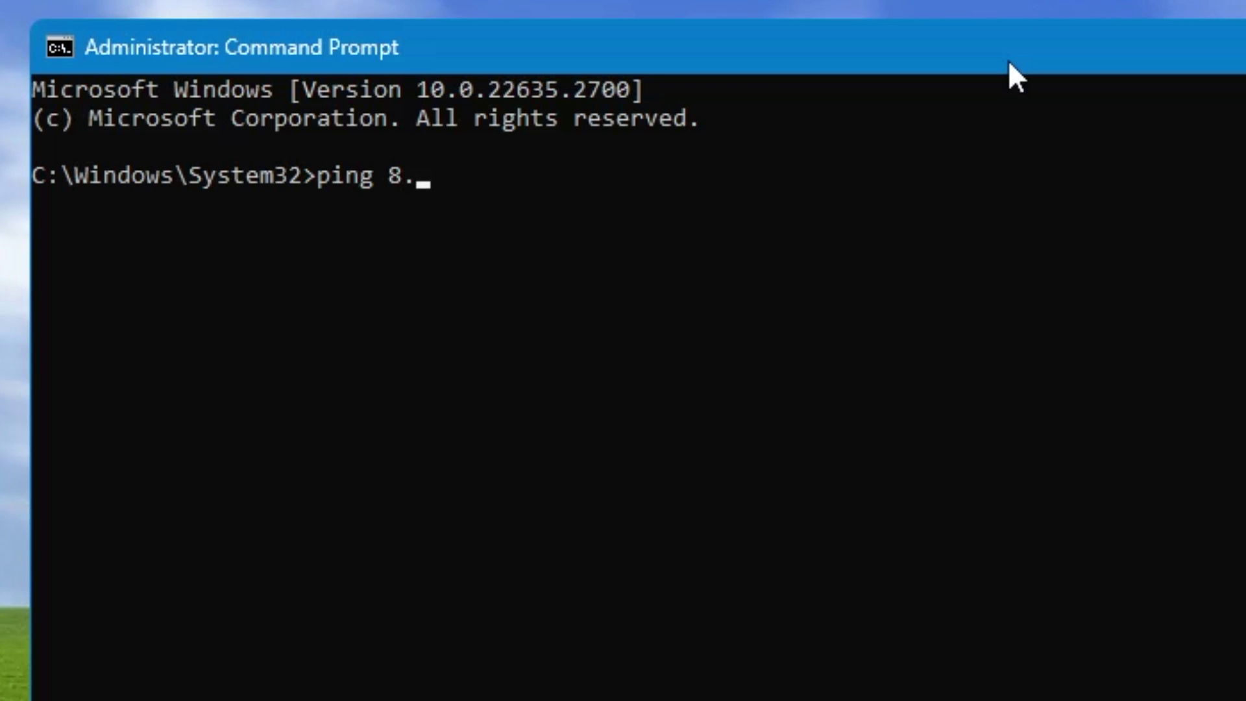
pyautogui.write('8.8.8')
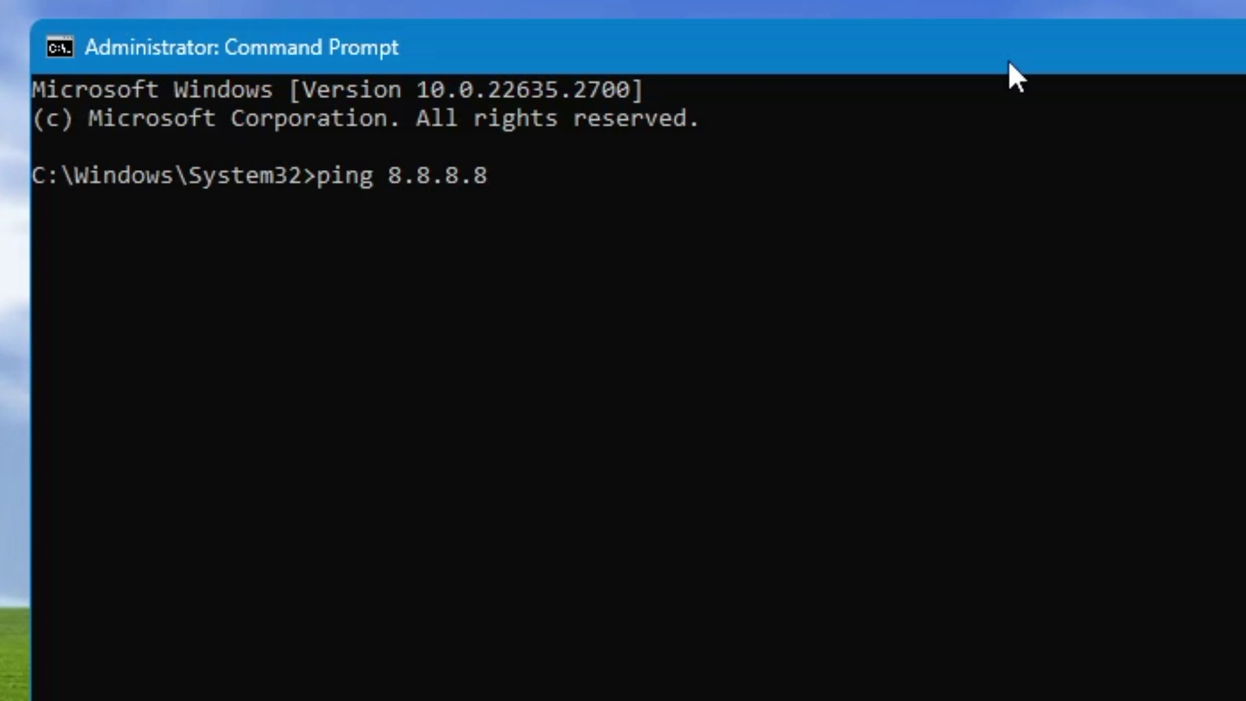
pyautogui.press('Return')
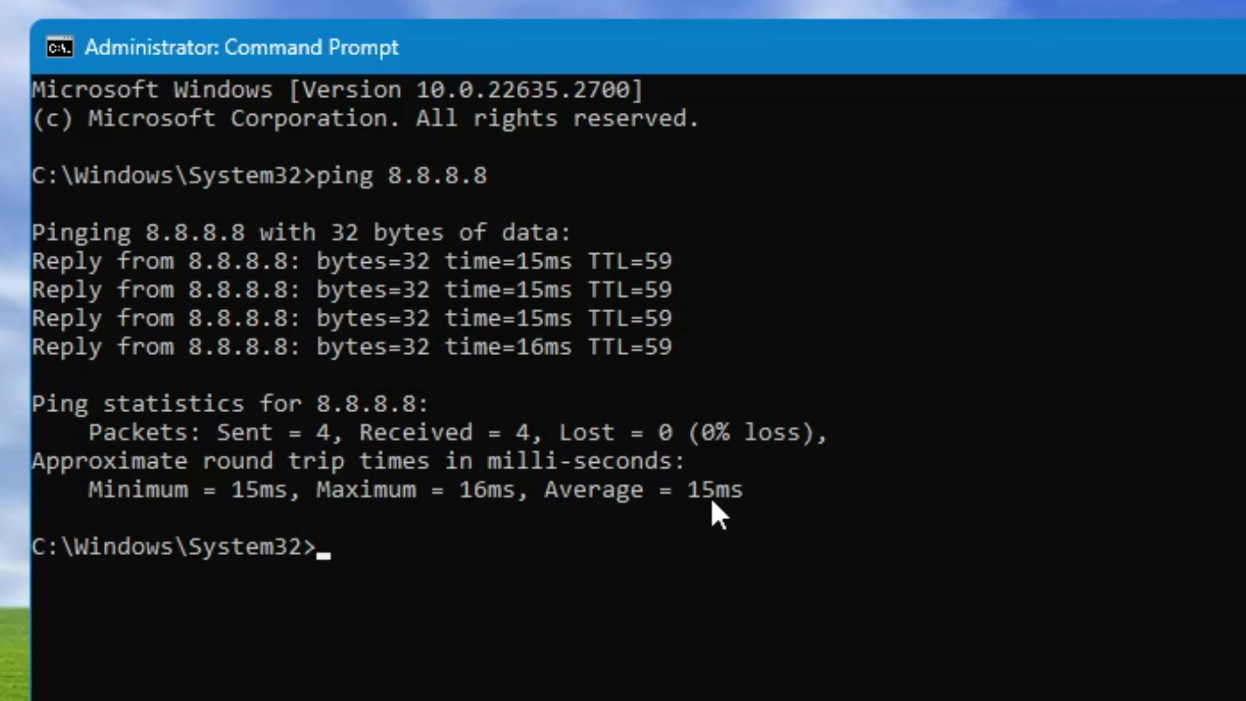
# - Ping the DNS server 1.1.1.1 to compare its latency, and close Command Prompt
pyautogui.write('ping ')
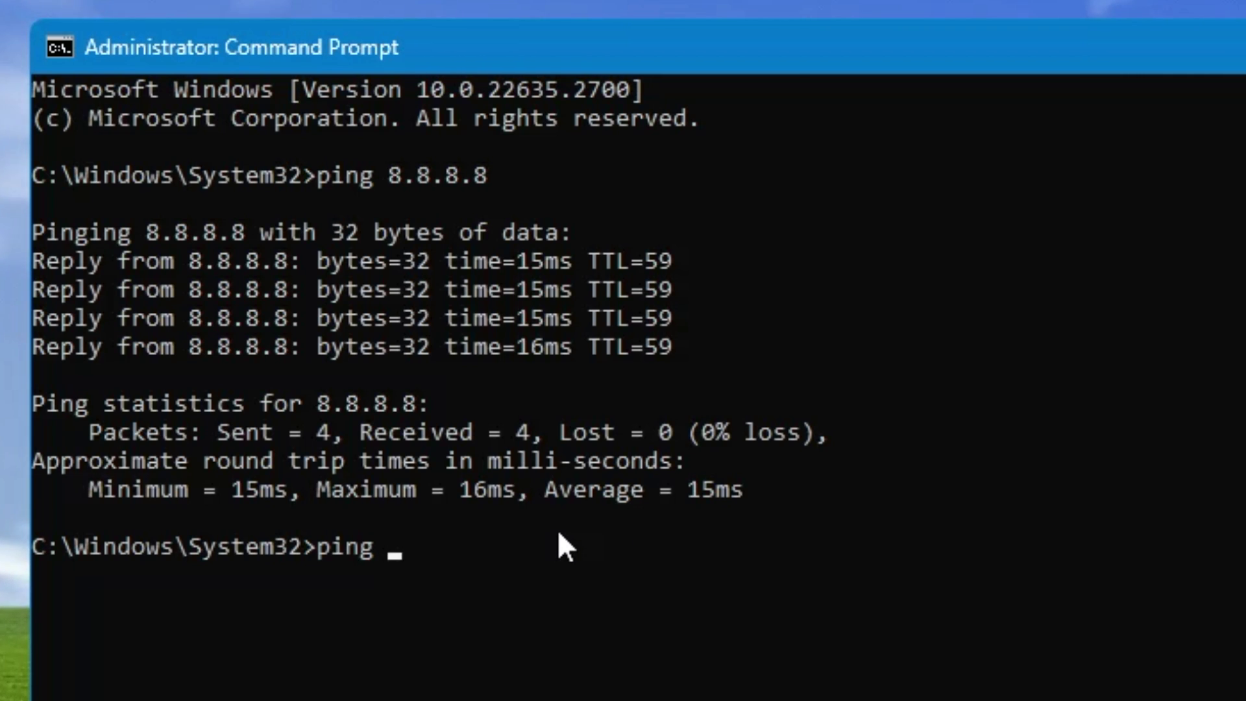
pyautogui.write('1.1.1.1')
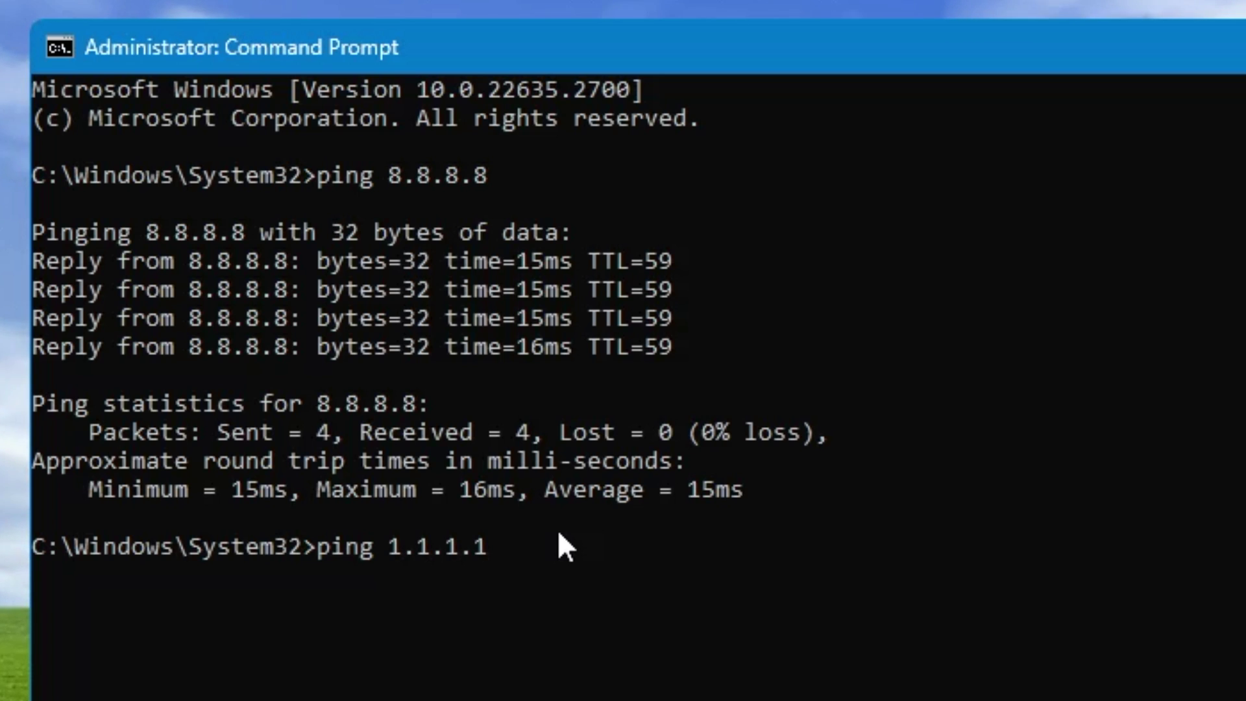
pyautogui.press('Return')
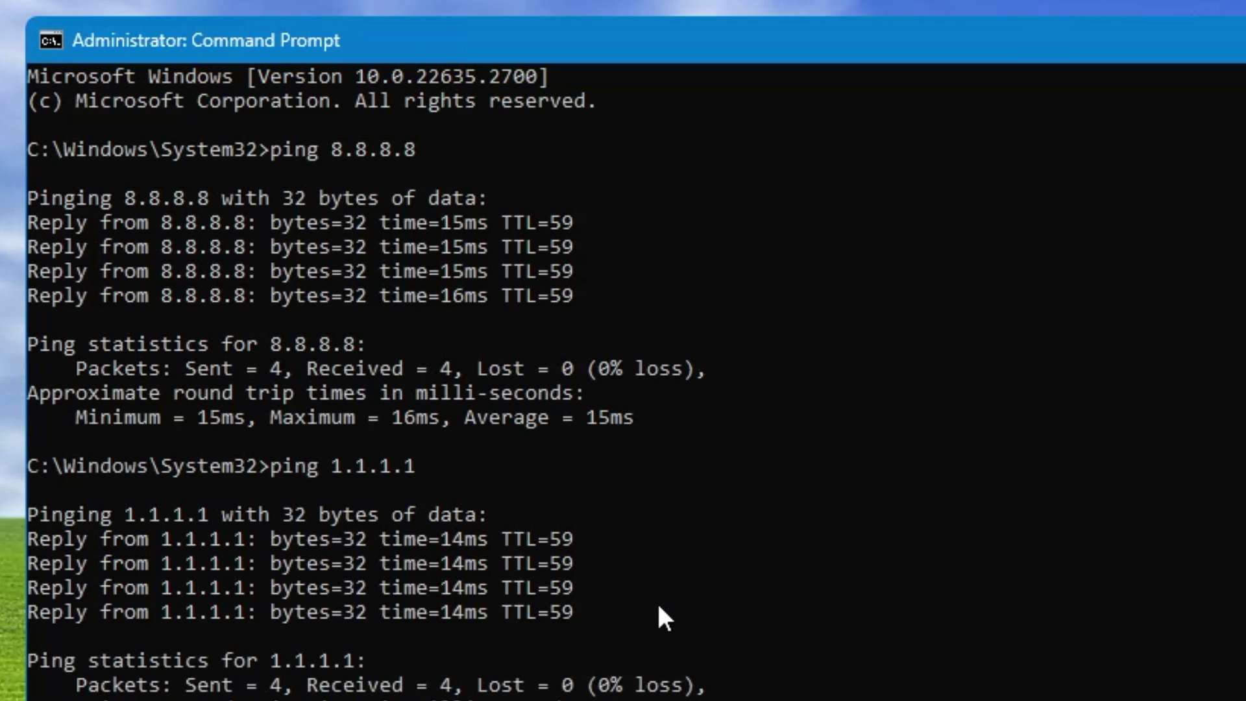
pyautogui.scroll(-1, 657, 601)
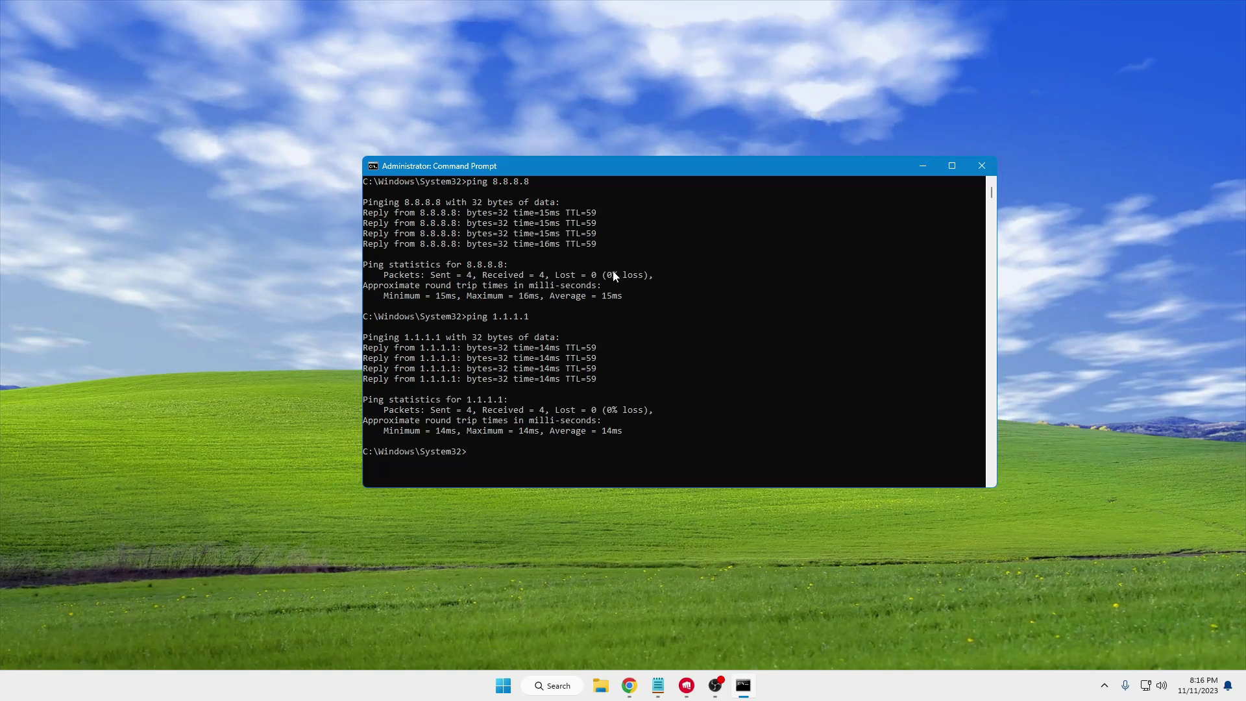
pyautogui.click(982, 166)
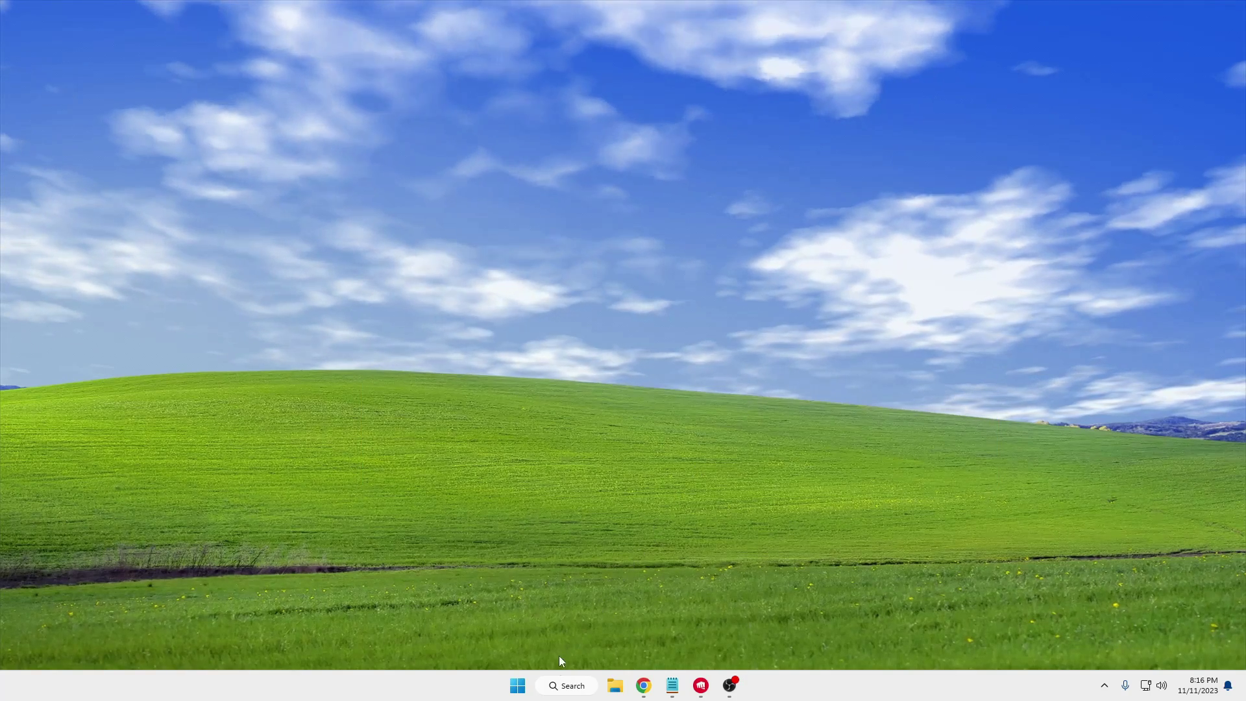
# - Open the Network Connections window by running ncpa.cpl from Windows search
pyautogui.click(568, 684)
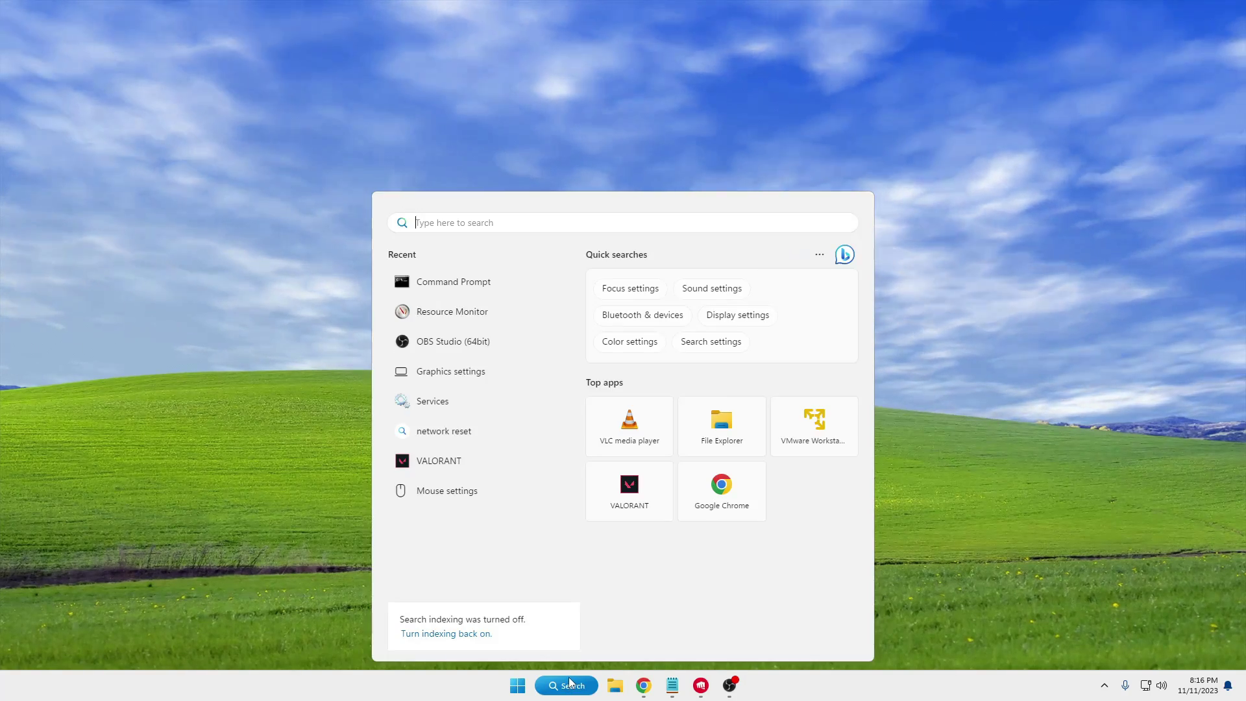
pyautogui.write('ncpa.cp')
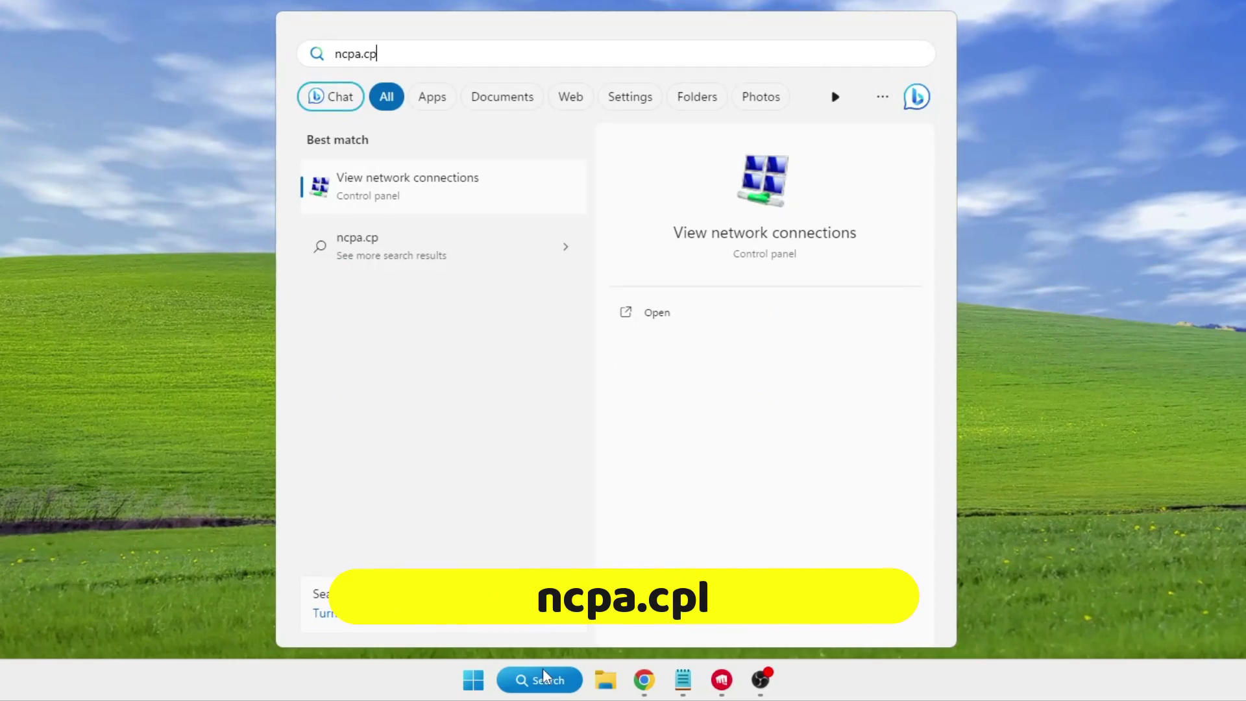
pyautogui.write('l')
pyautogui.press('Return')
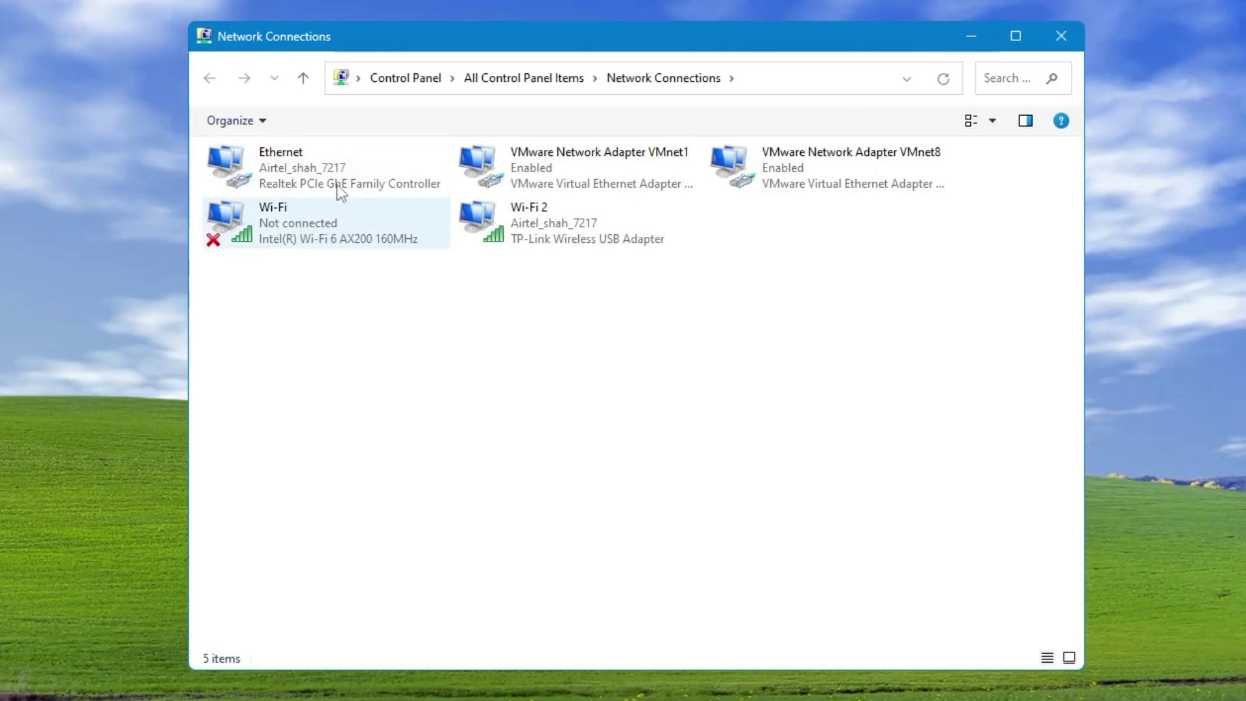
# - Set the Ethernet adapter's IPv4 DNS servers to 1.1.1.1 preferred and 1.0.0.1 alternate, and save its properties
pyautogui.rightClick(326, 161)
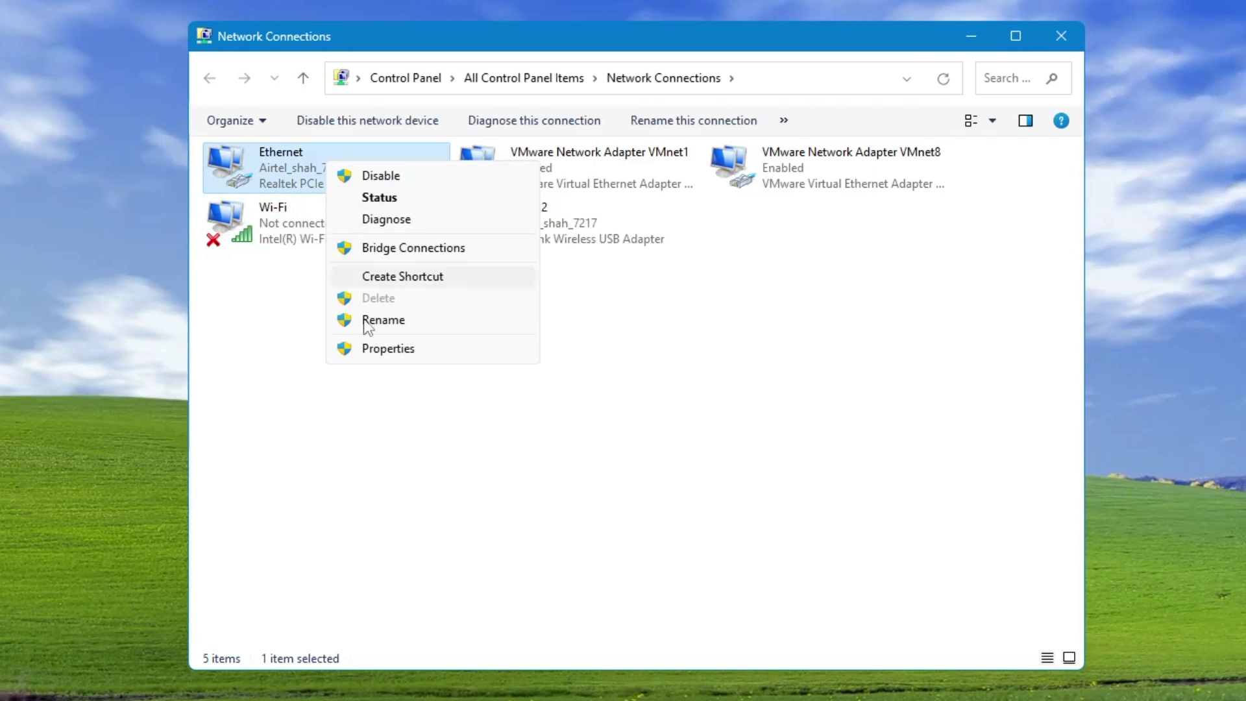
pyautogui.click(388, 349)
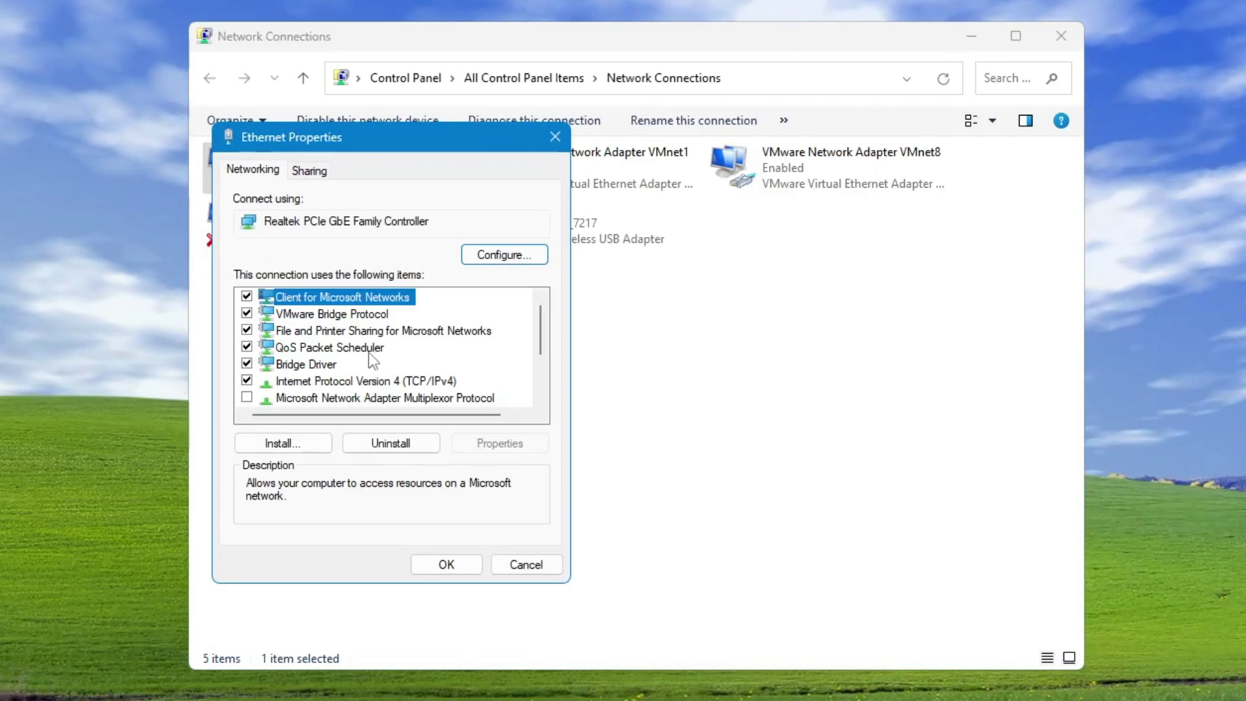
pyautogui.click(339, 382)
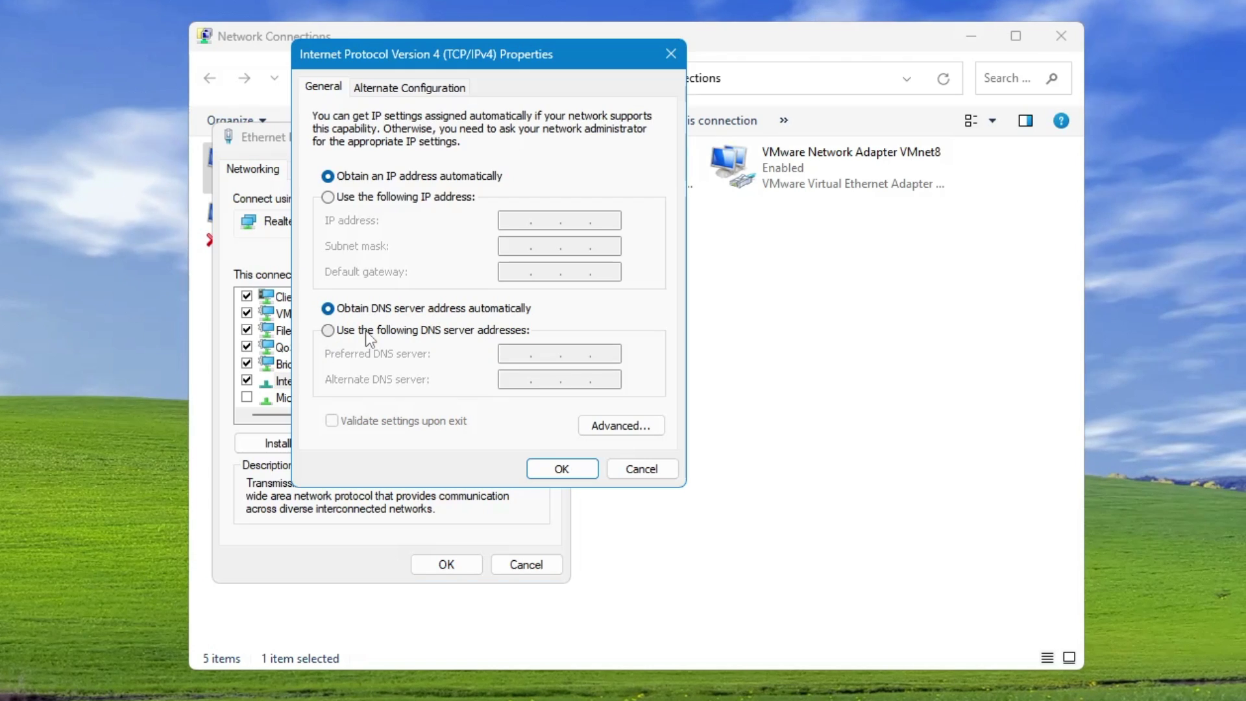
pyautogui.click(370, 332)
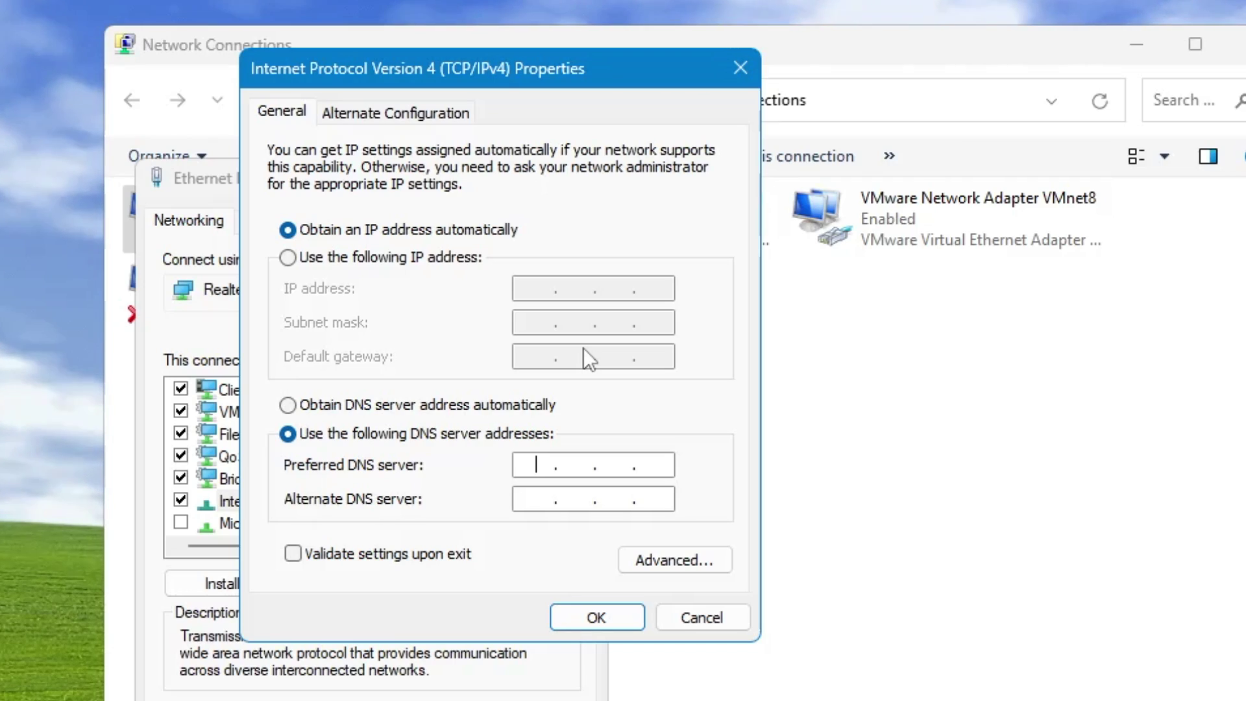
pyautogui.write('1.1.1.')
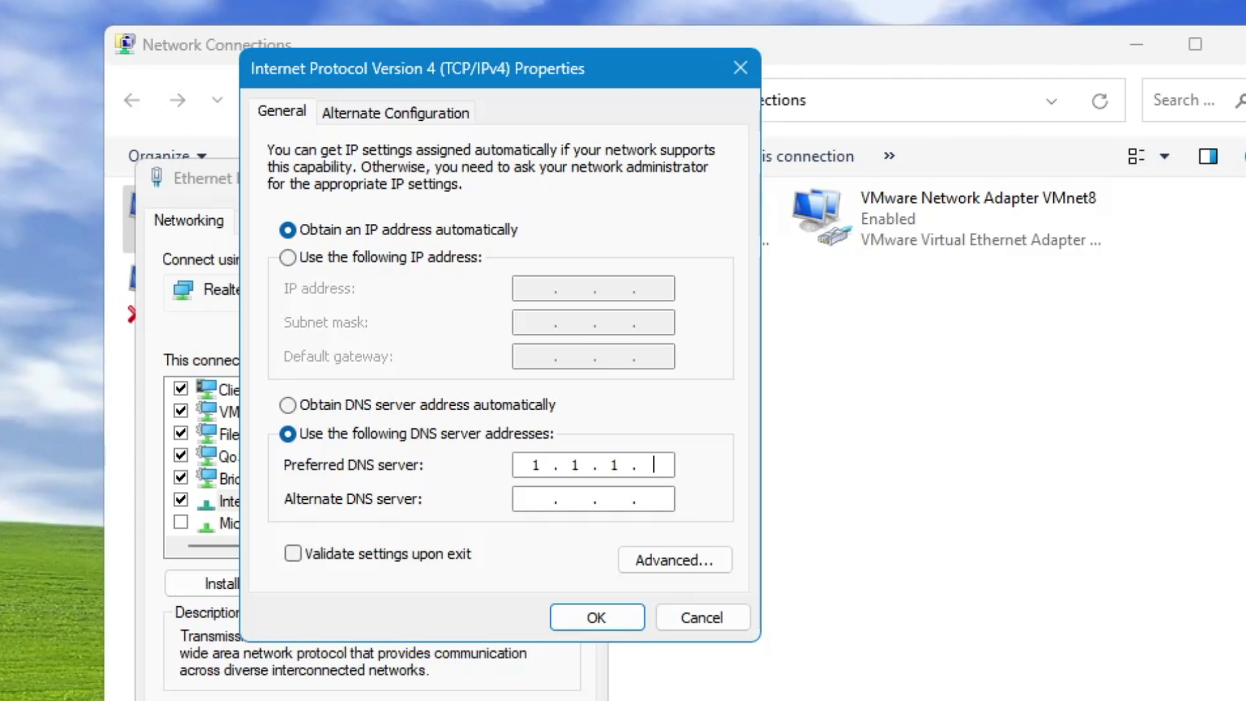
pyautogui.write('1')
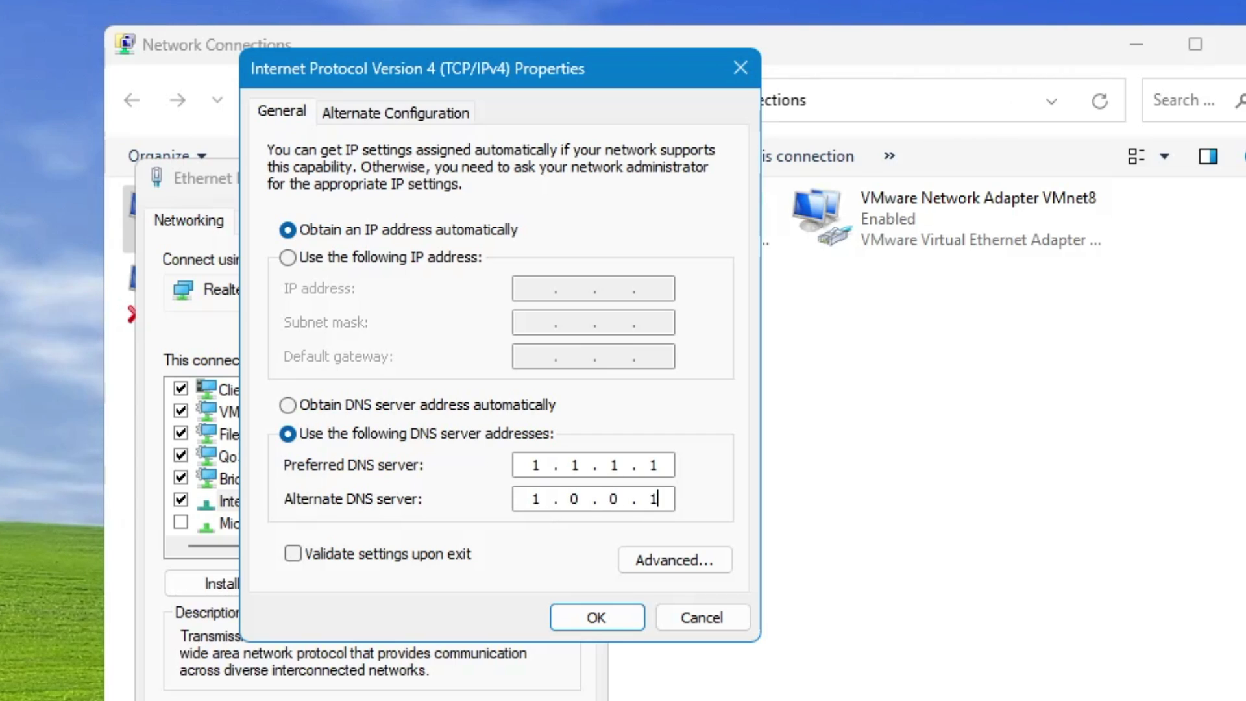
pyautogui.click(596, 618)
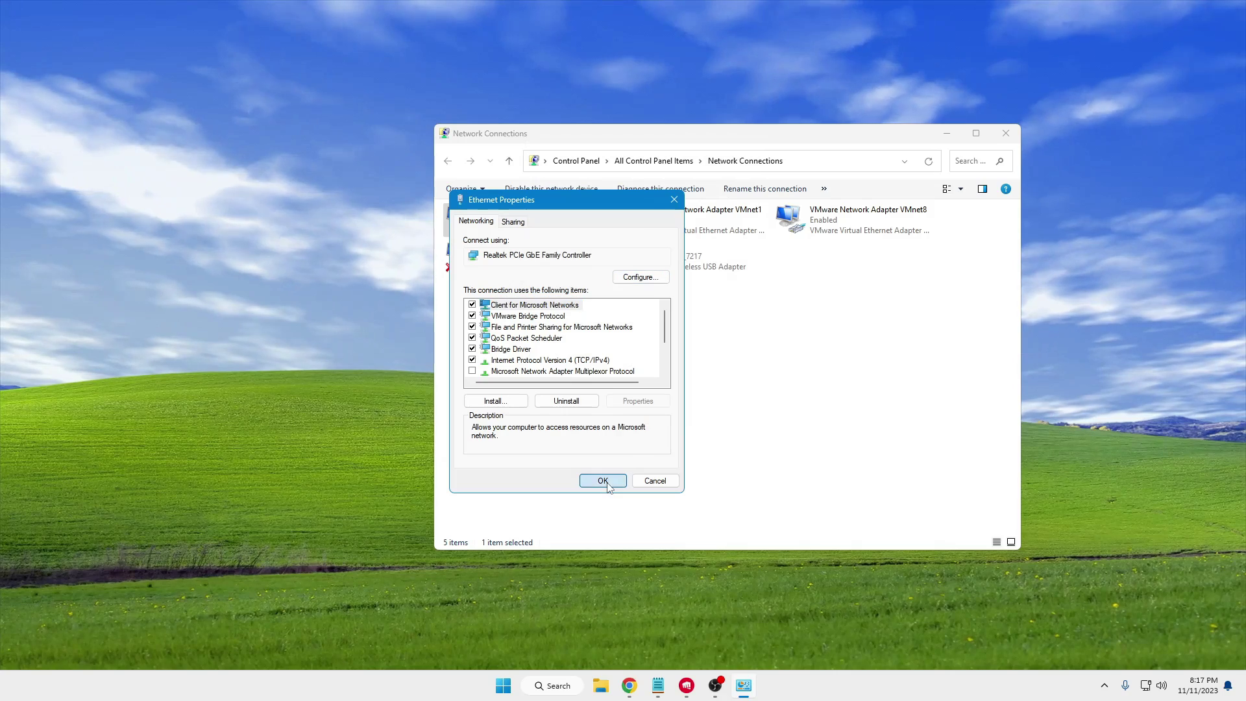
pyautogui.click(602, 476)
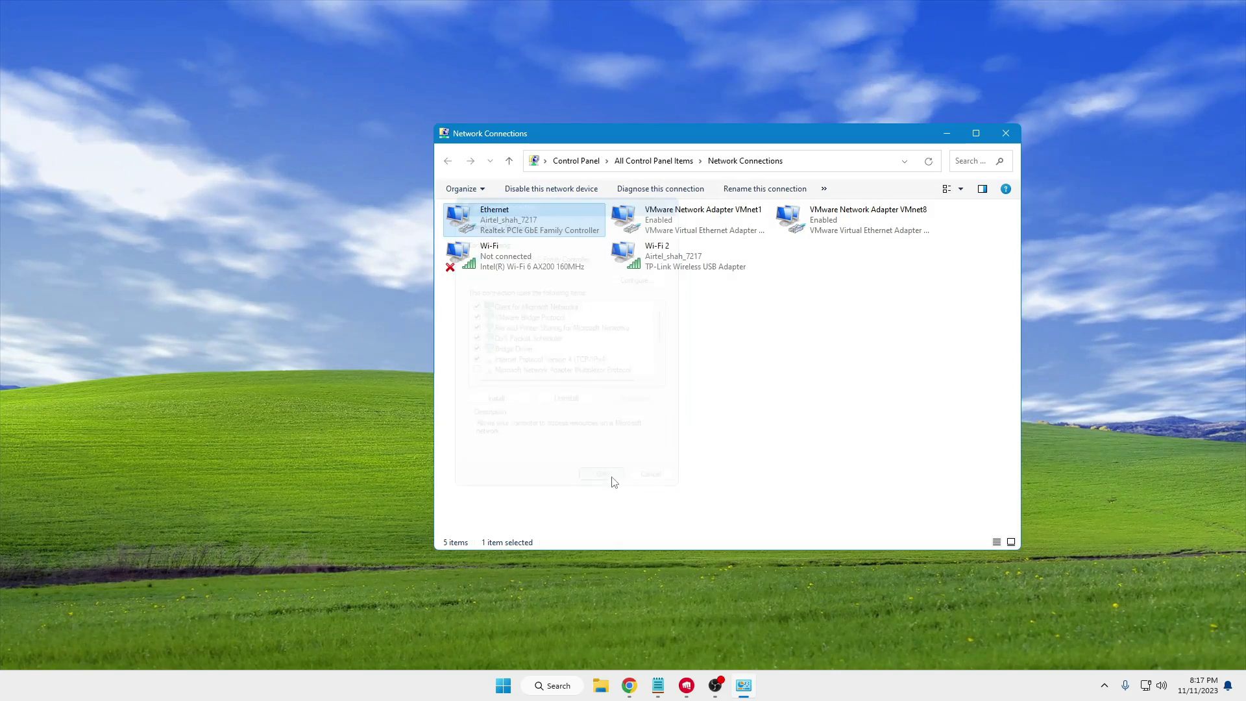
# - Close the Network Connections window and open Command Prompt as administrator, approving the elevation request
pyautogui.click(1006, 133)
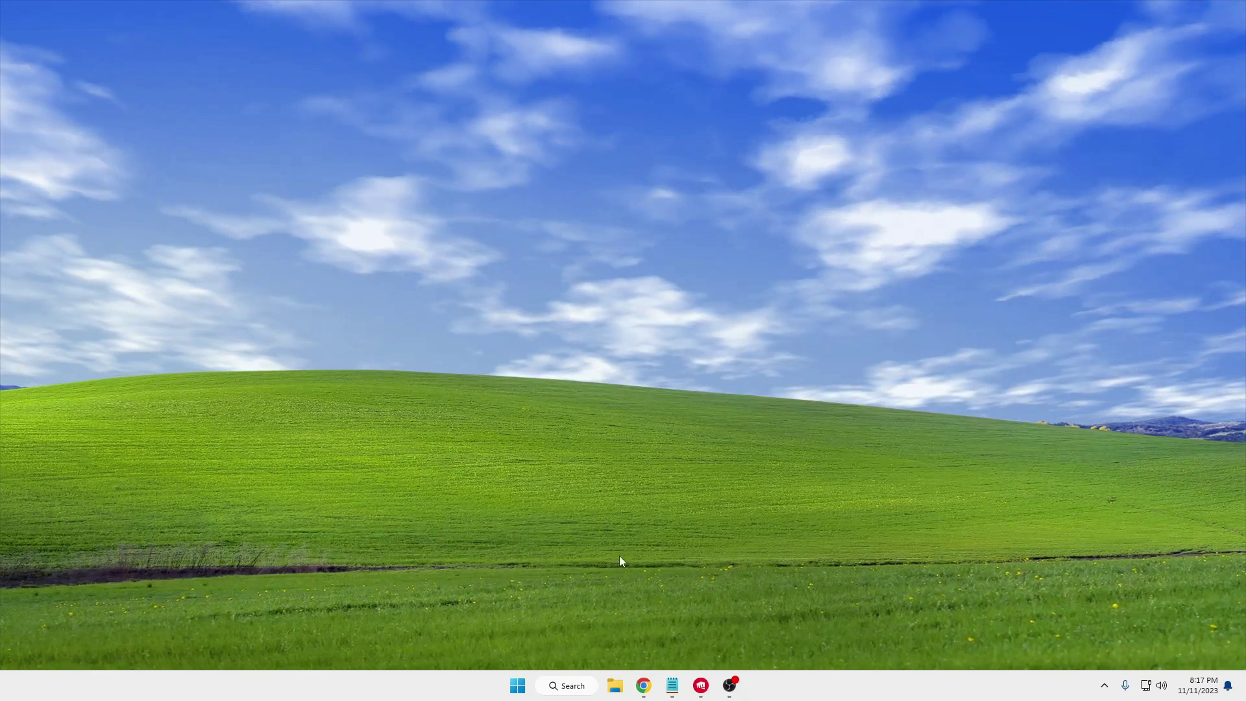
pyautogui.click(571, 686)
pyautogui.write('c')
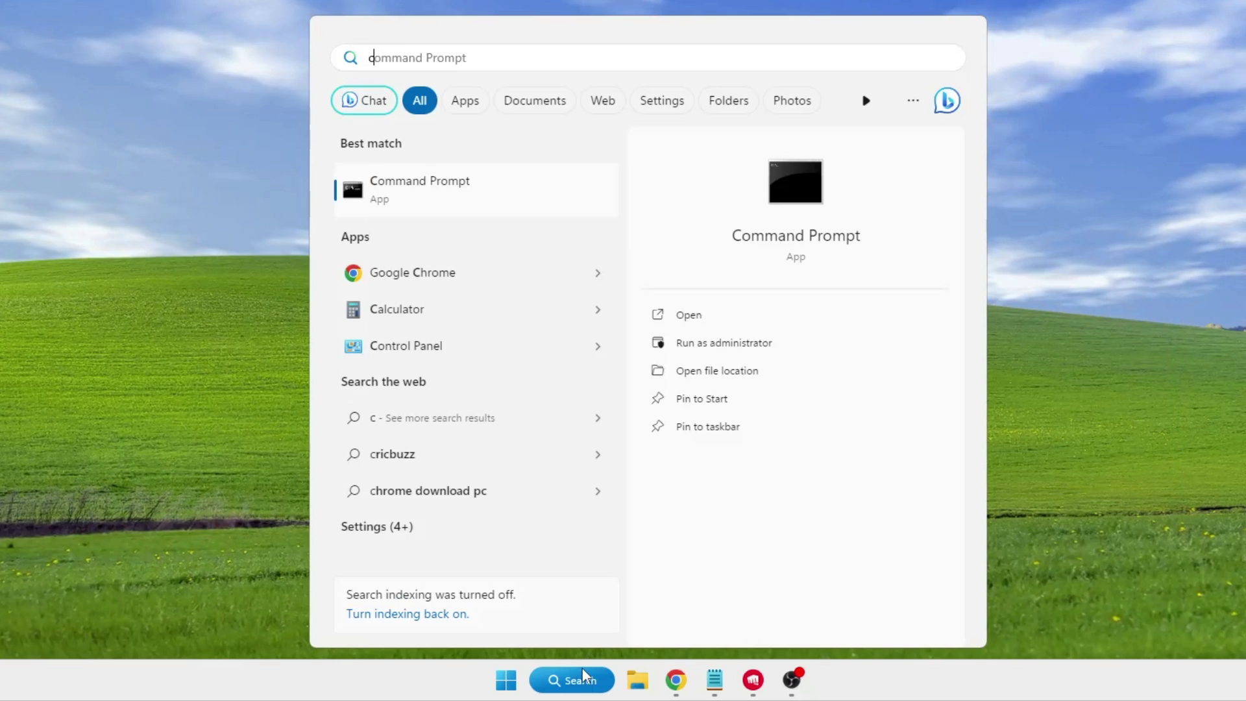
pyautogui.write('md')
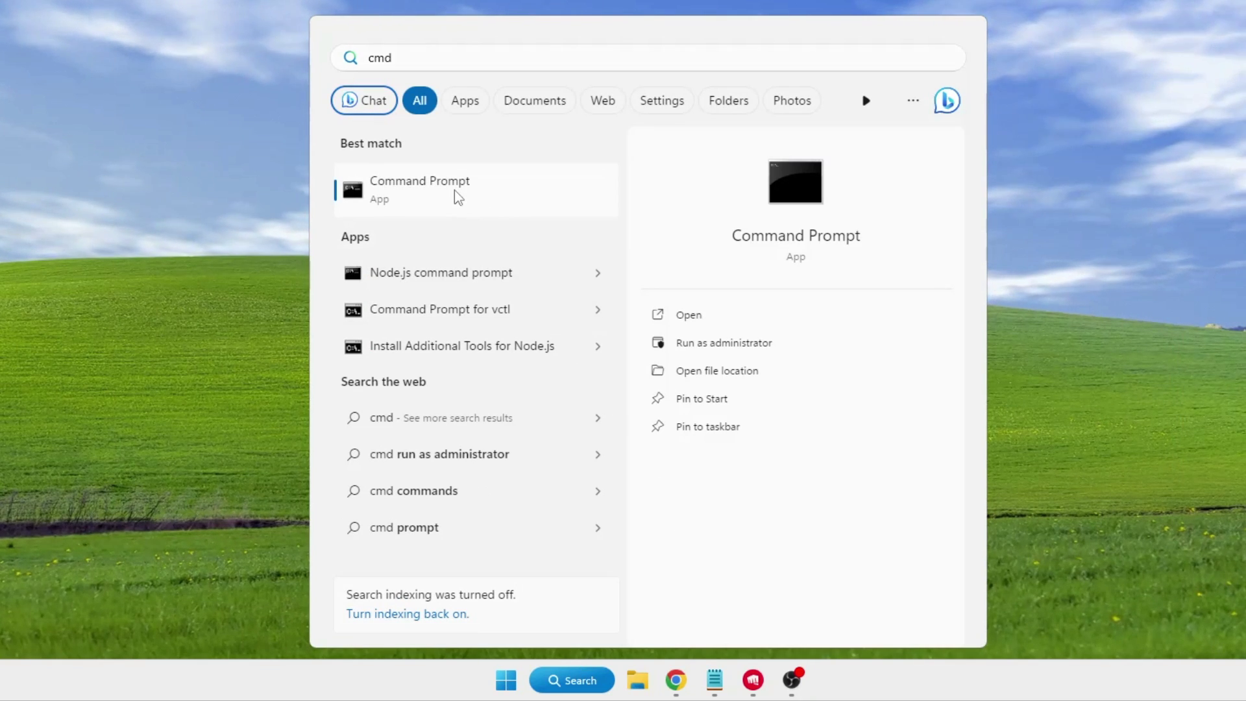
pyautogui.rightClick(458, 196)
pyautogui.click(519, 210)
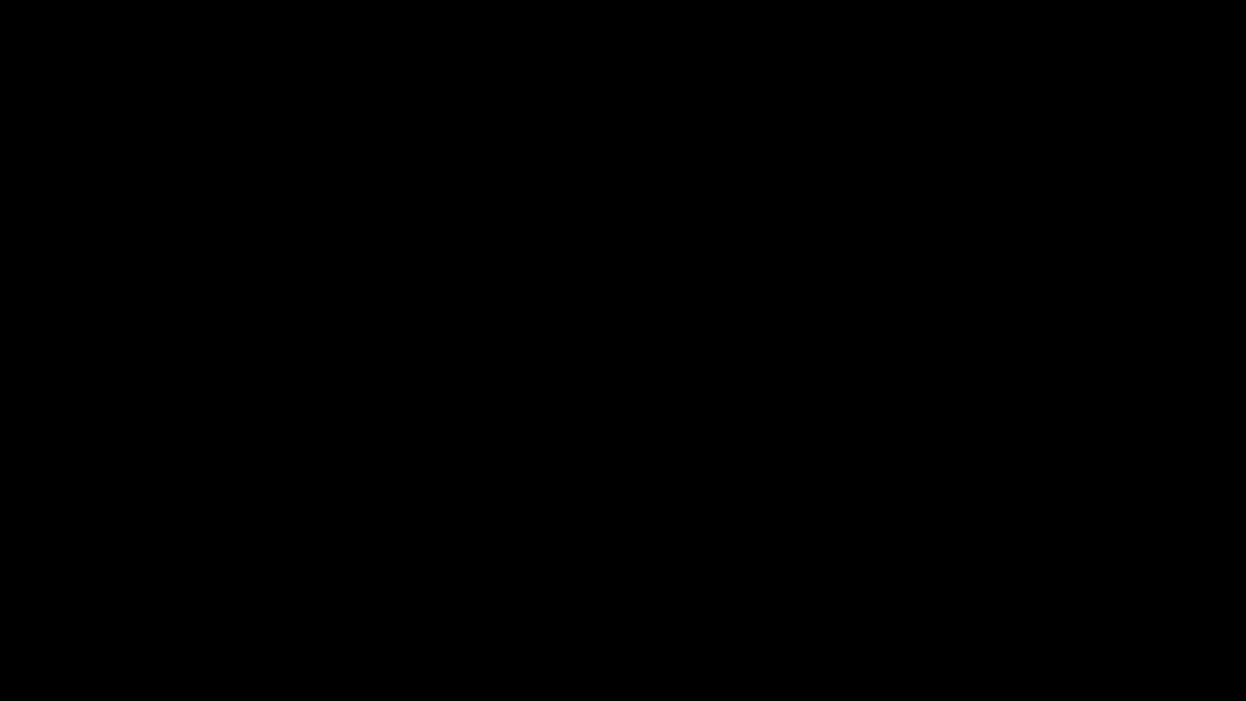
pyautogui.hotkey('alt', 'y')
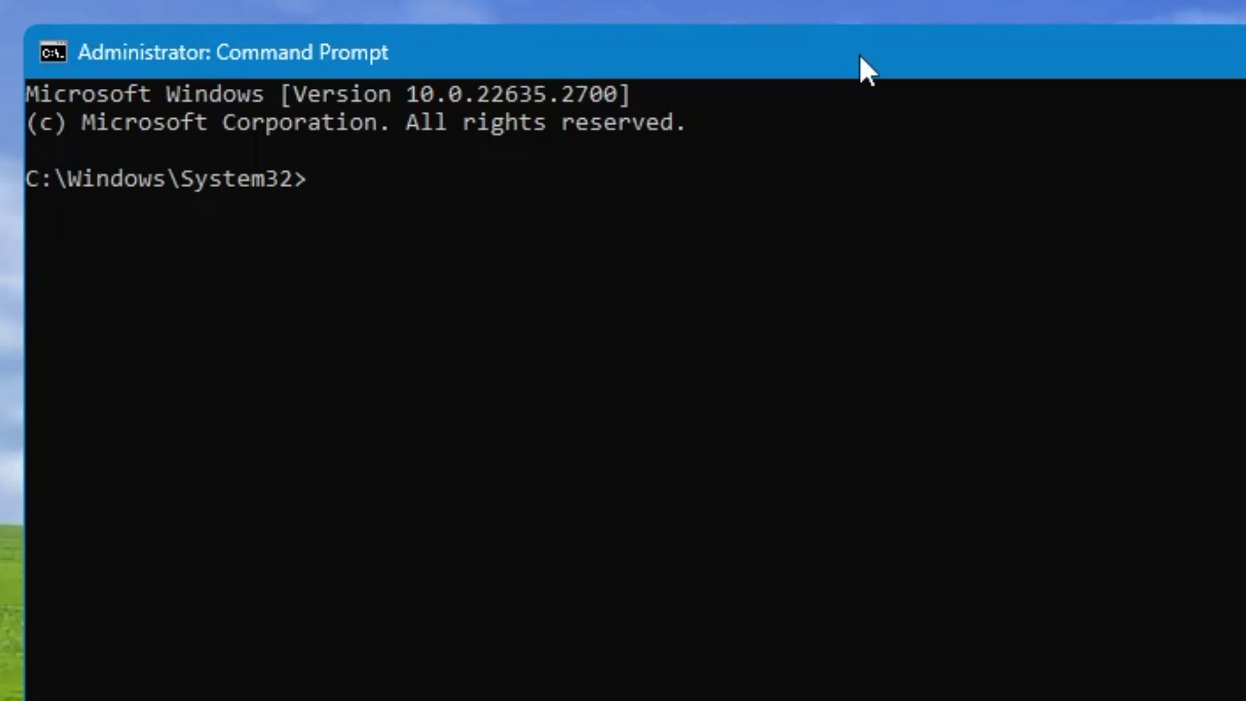
# - Reset the Winsock catalog by running netsh winsock reset
pyautogui.write('netsh')
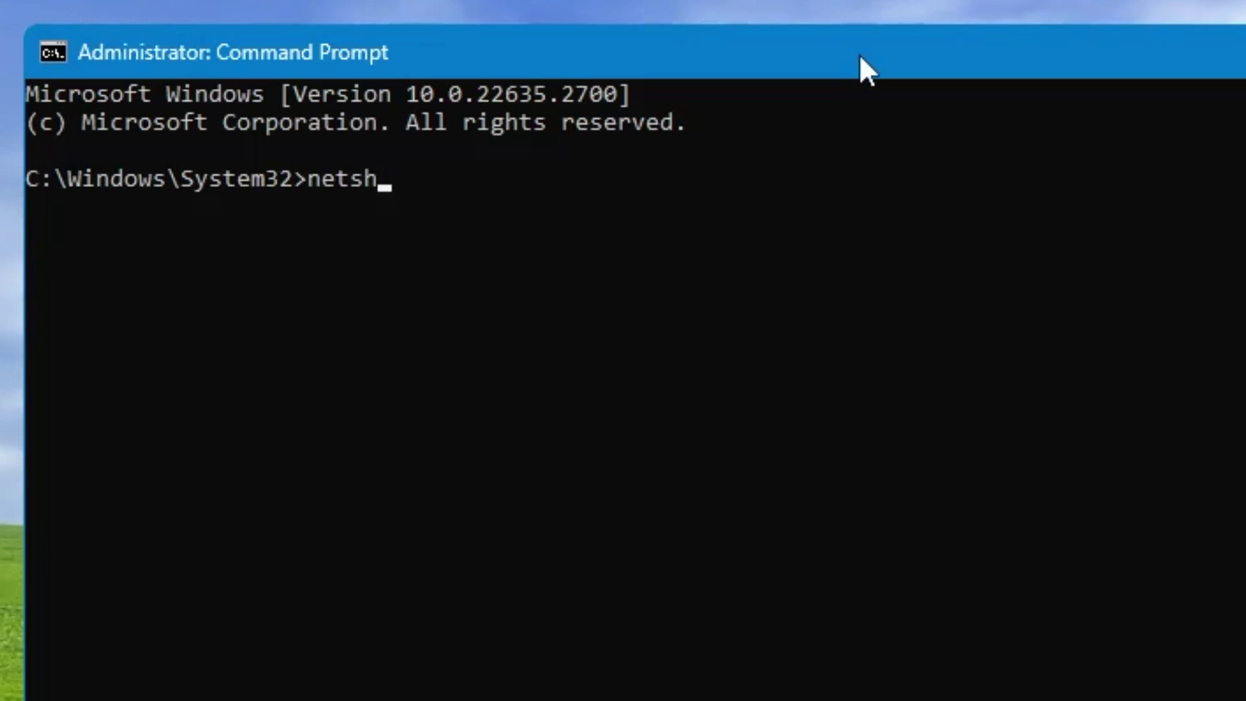
pyautogui.write(' winsock')
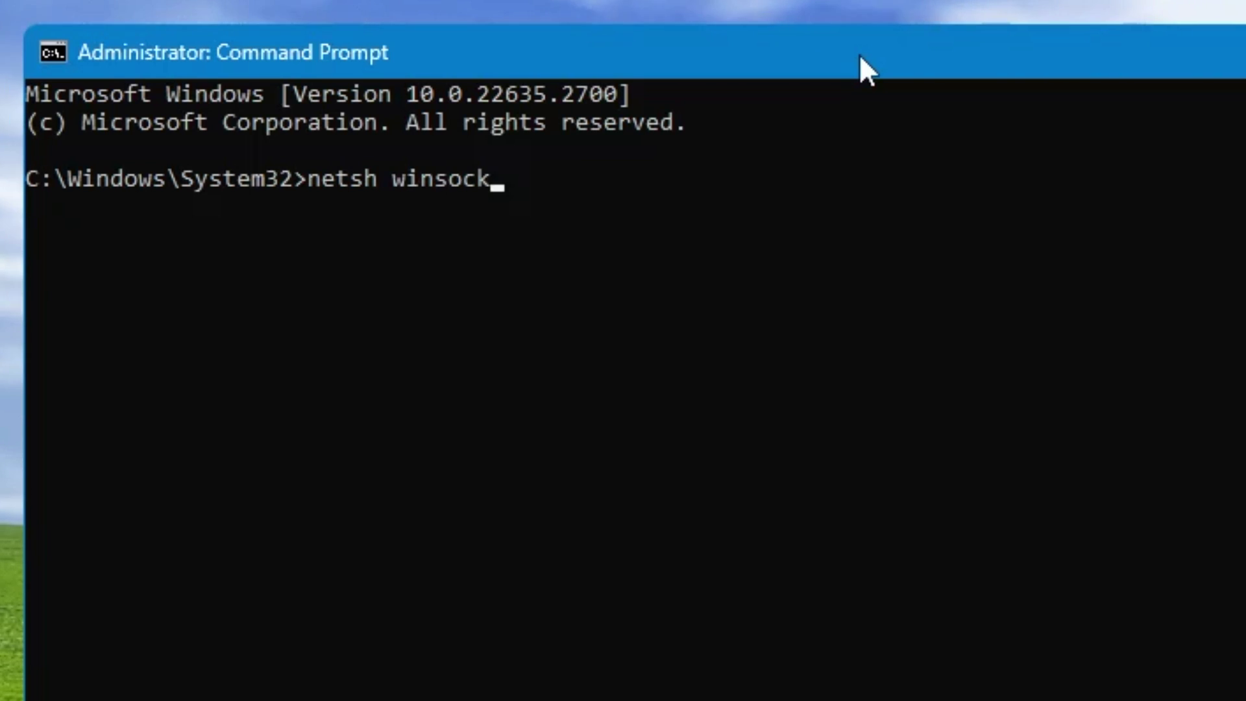
pyautogui.write(' reset')
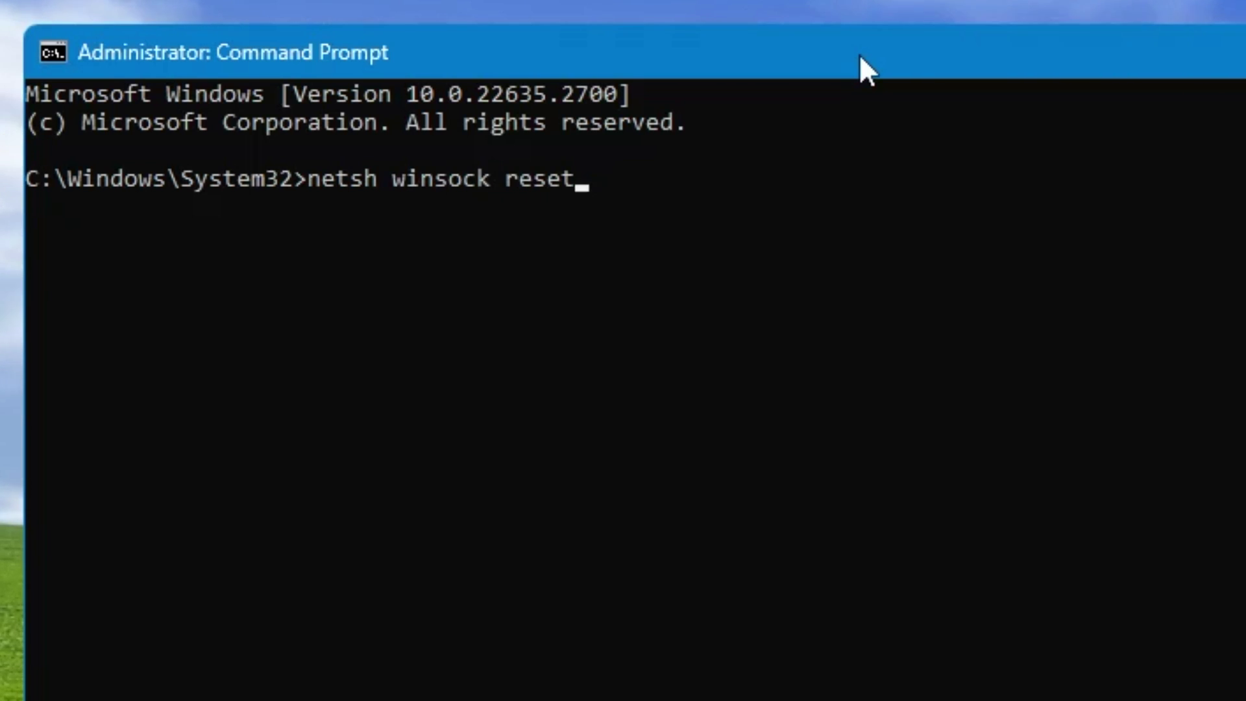
pyautogui.press('Return')
# - Flush the DNS resolver cache by running ipconfig /flushdns
pyautogui.write('i')
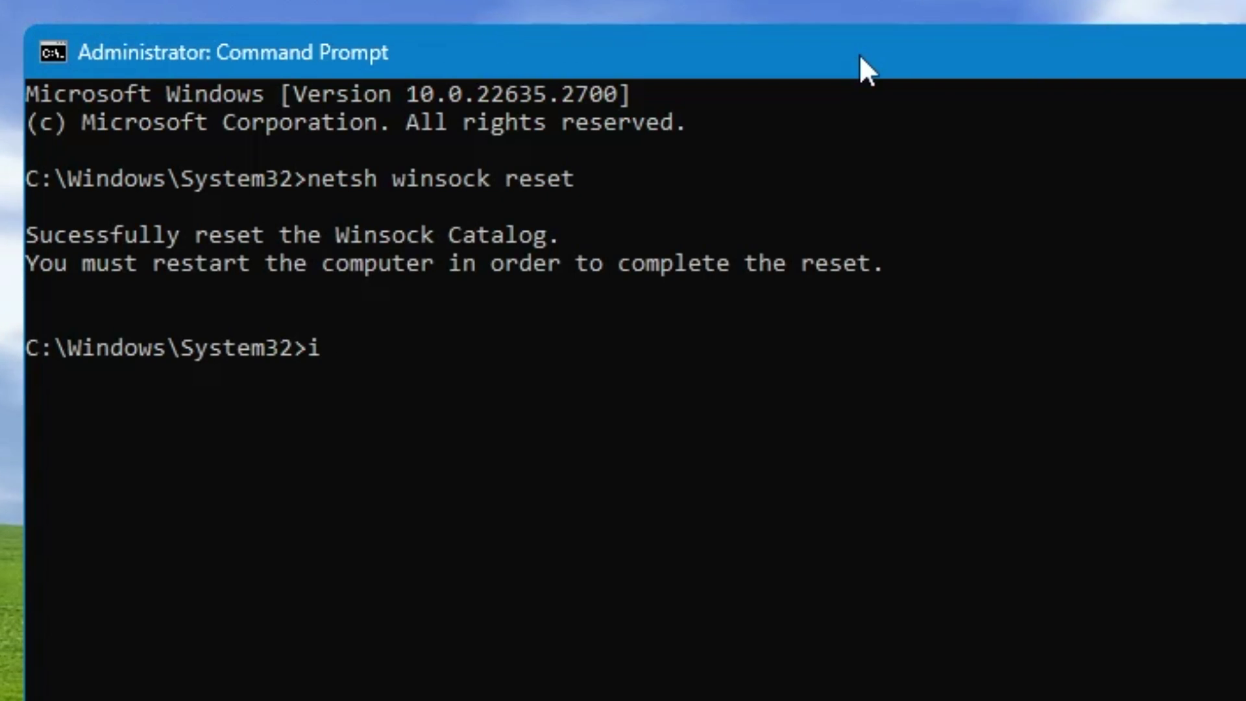
pyautogui.write('pconfig /')
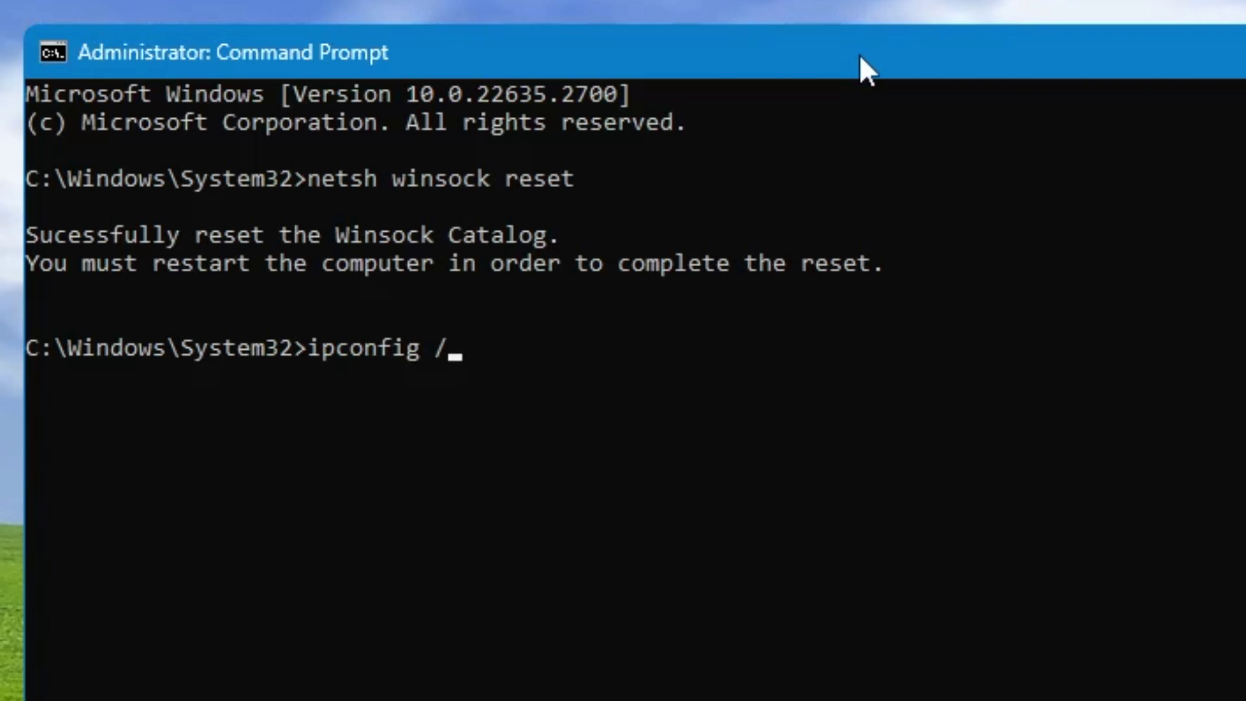
pyautogui.write('f;ush')
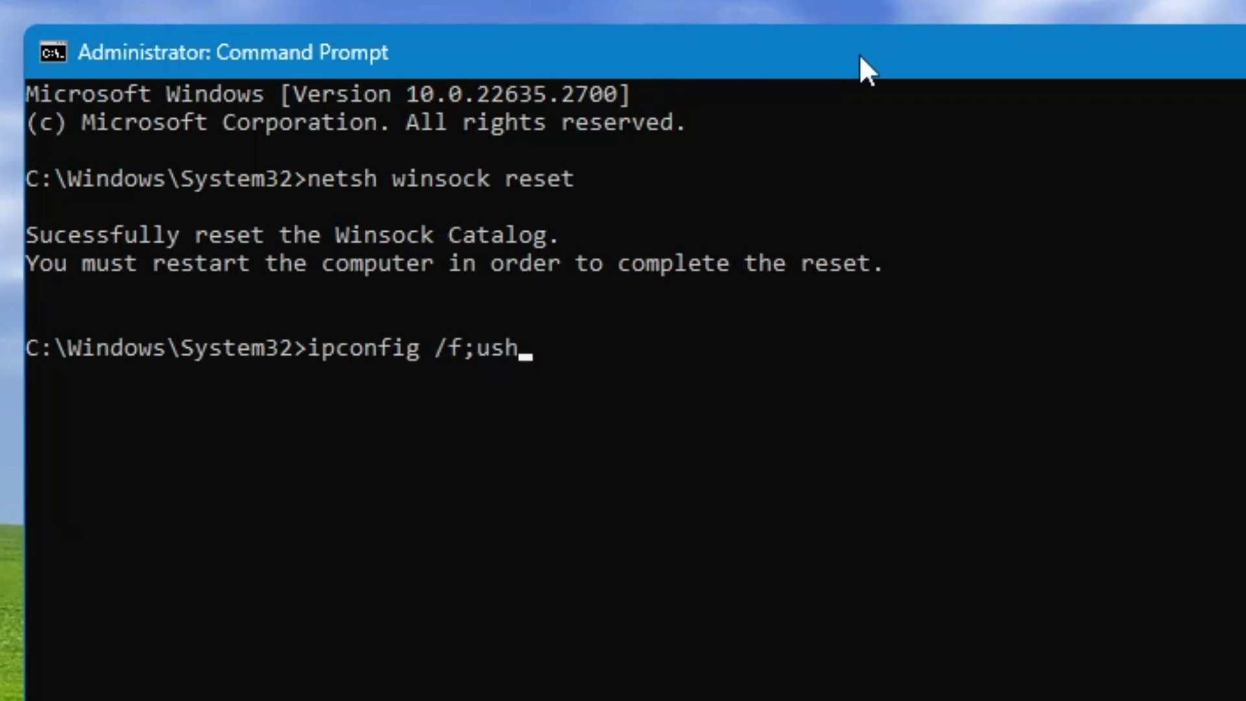
pyautogui.press('BackSpace')
pyautogui.press('BackSpace')
pyautogui.press('BackSpace')
pyautogui.press('BackSpace')
pyautogui.write('lush')
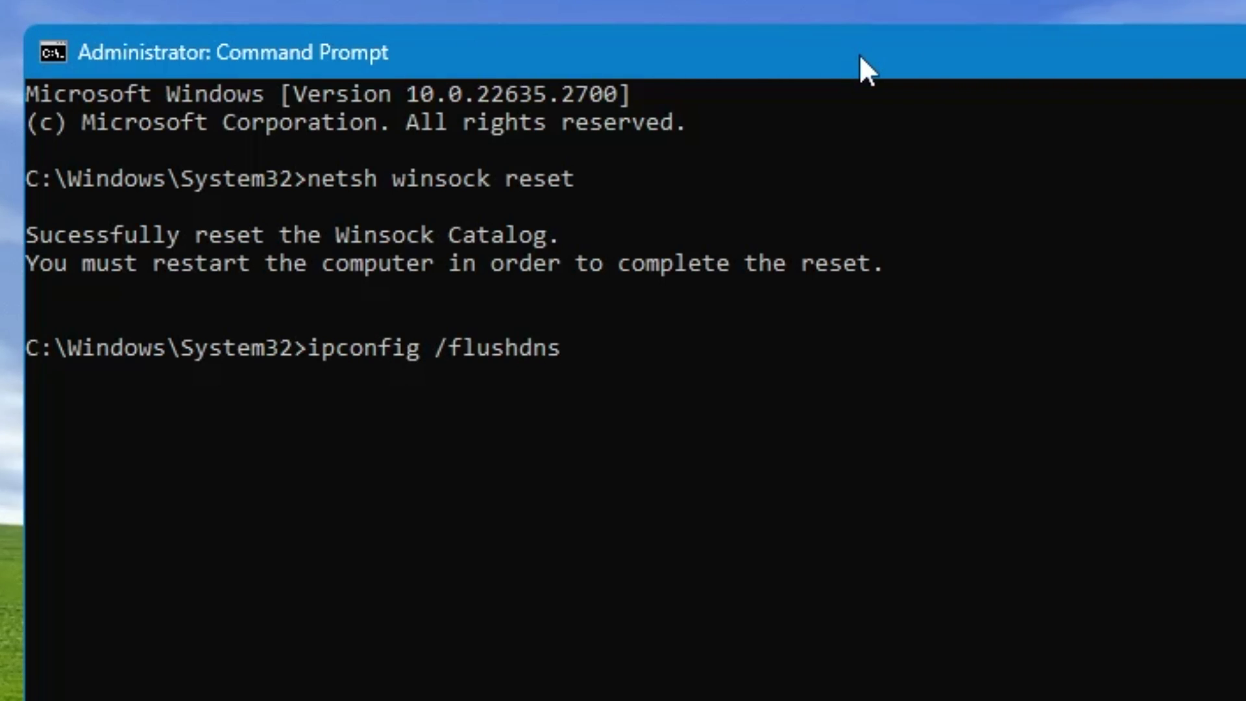
pyautogui.press('Return')
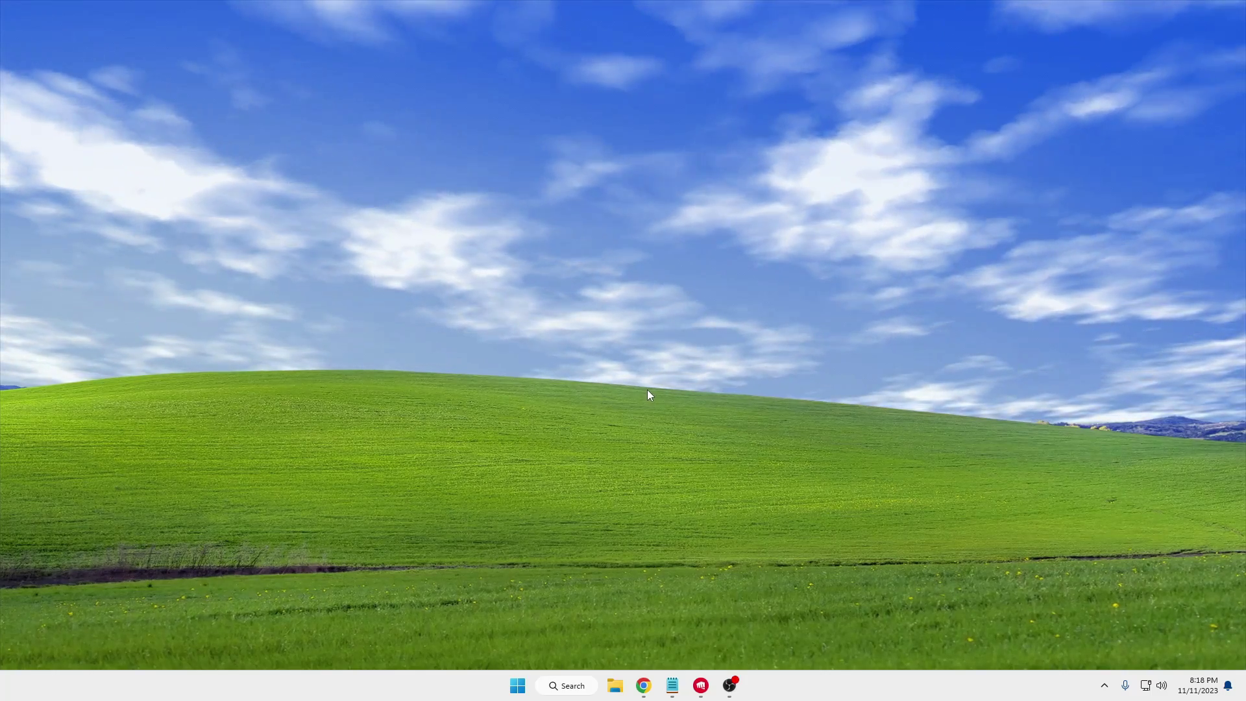
# - Search Windows for roblox and open the Roblox Player shortcut's location, followed through to the folder containing its executable
pyautogui.click(581, 690)
pyautogui.write('r')
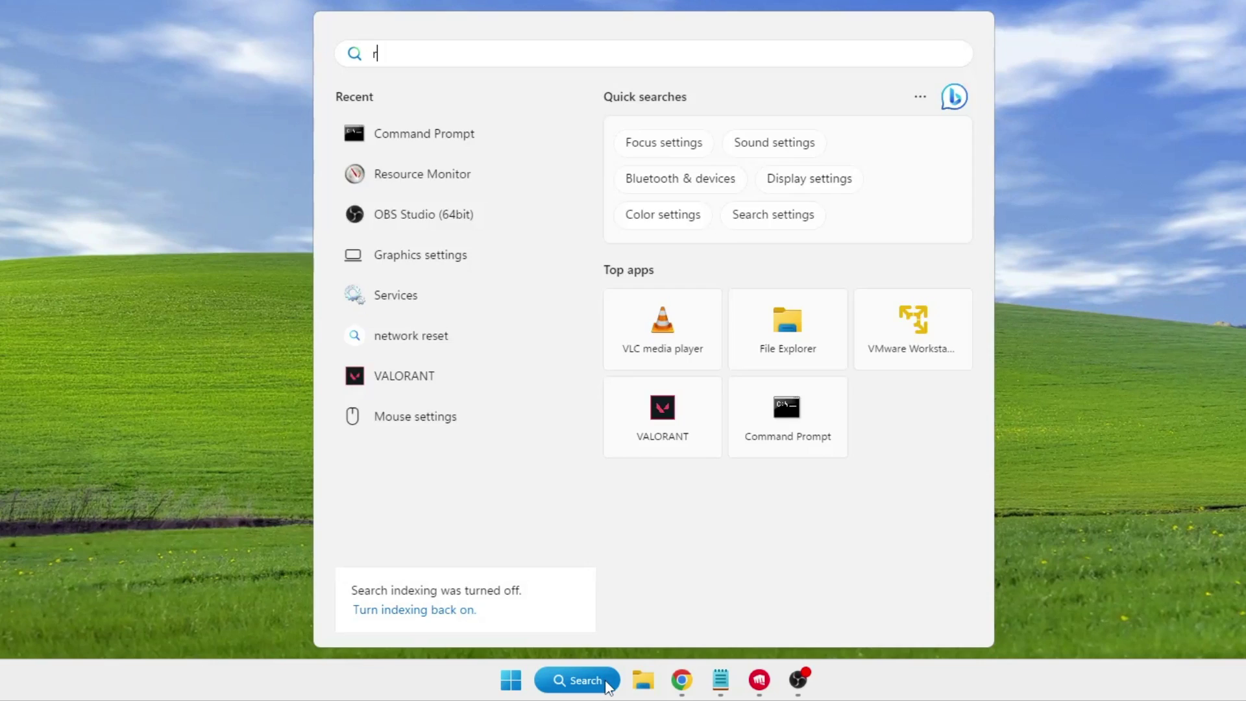
pyautogui.write('oblox')
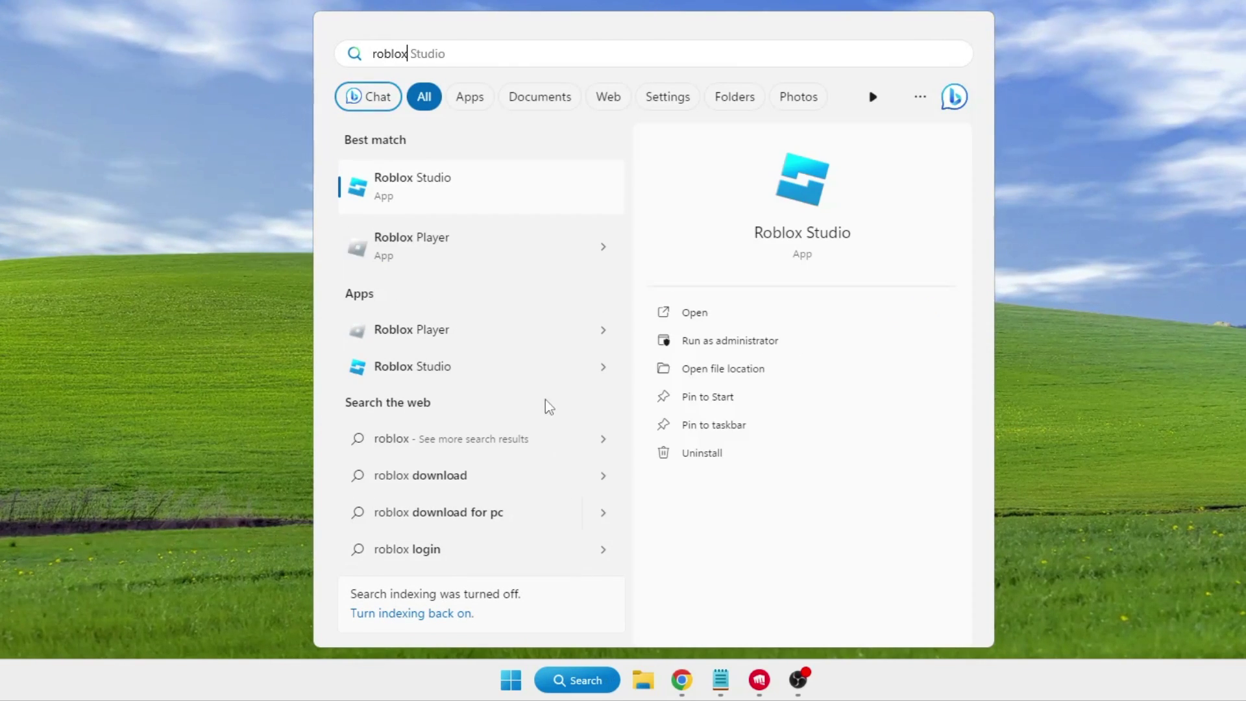
pyautogui.rightClick(445, 248)
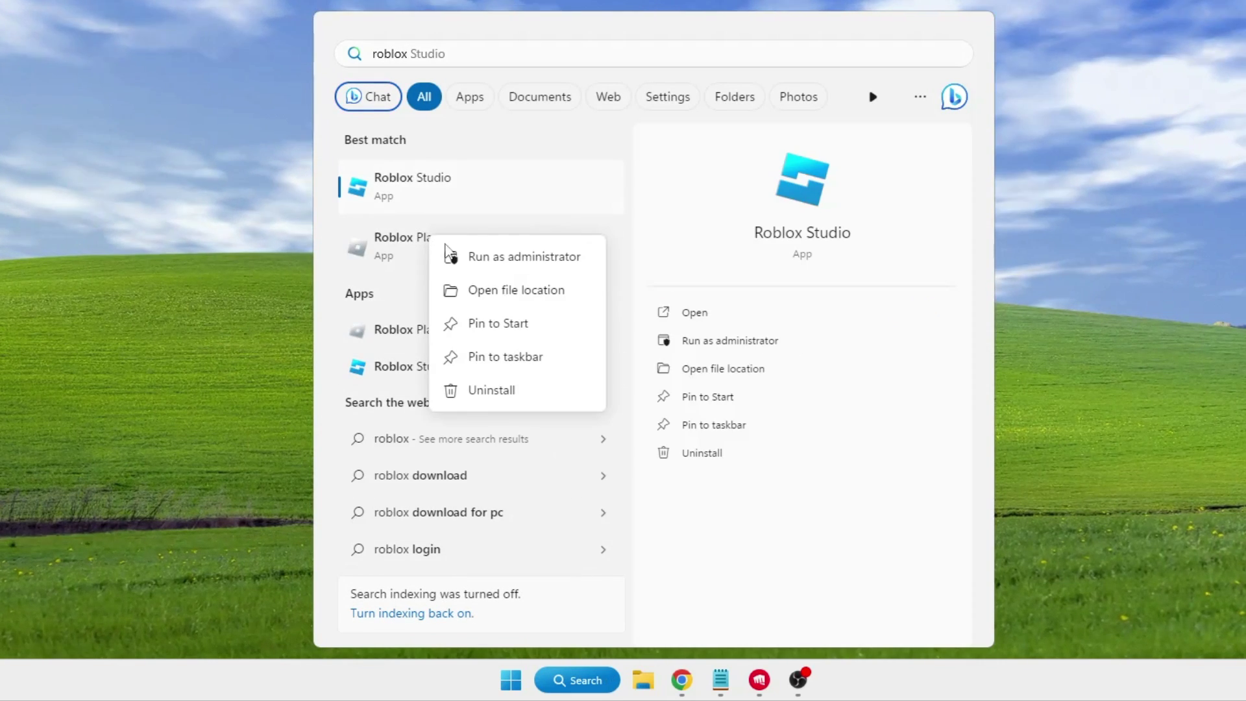
pyautogui.click(447, 289)
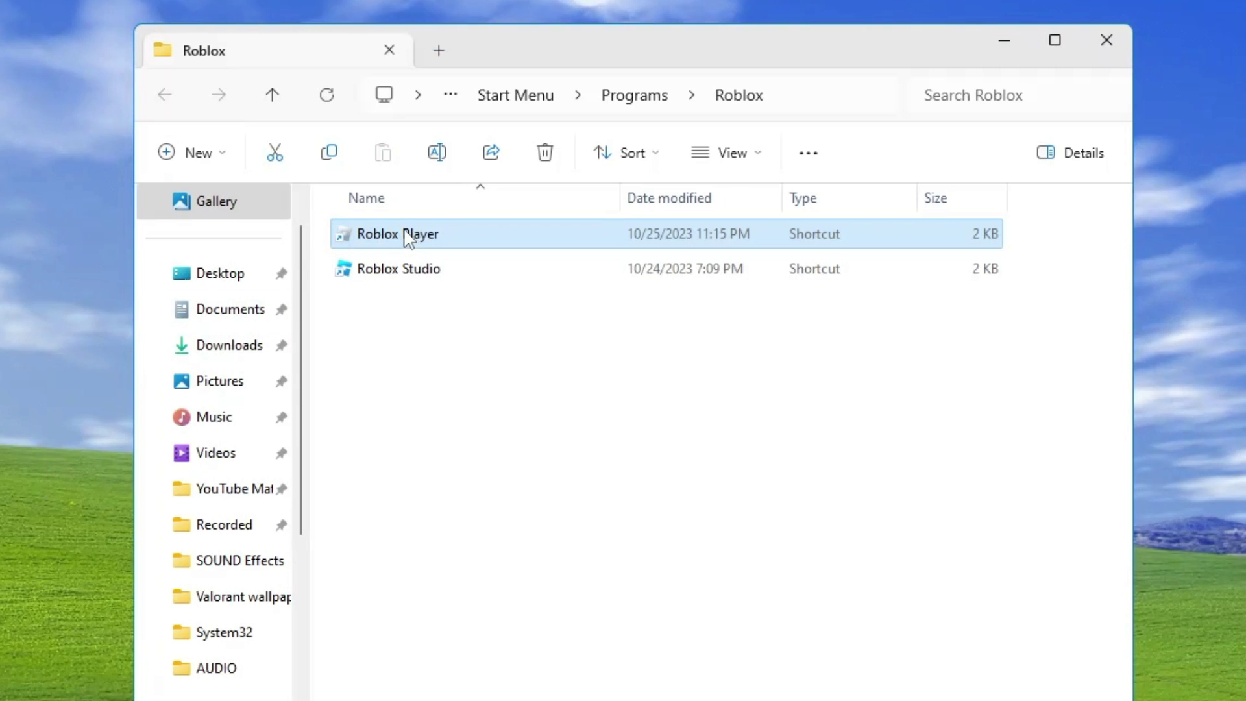
pyautogui.rightClick(410, 238)
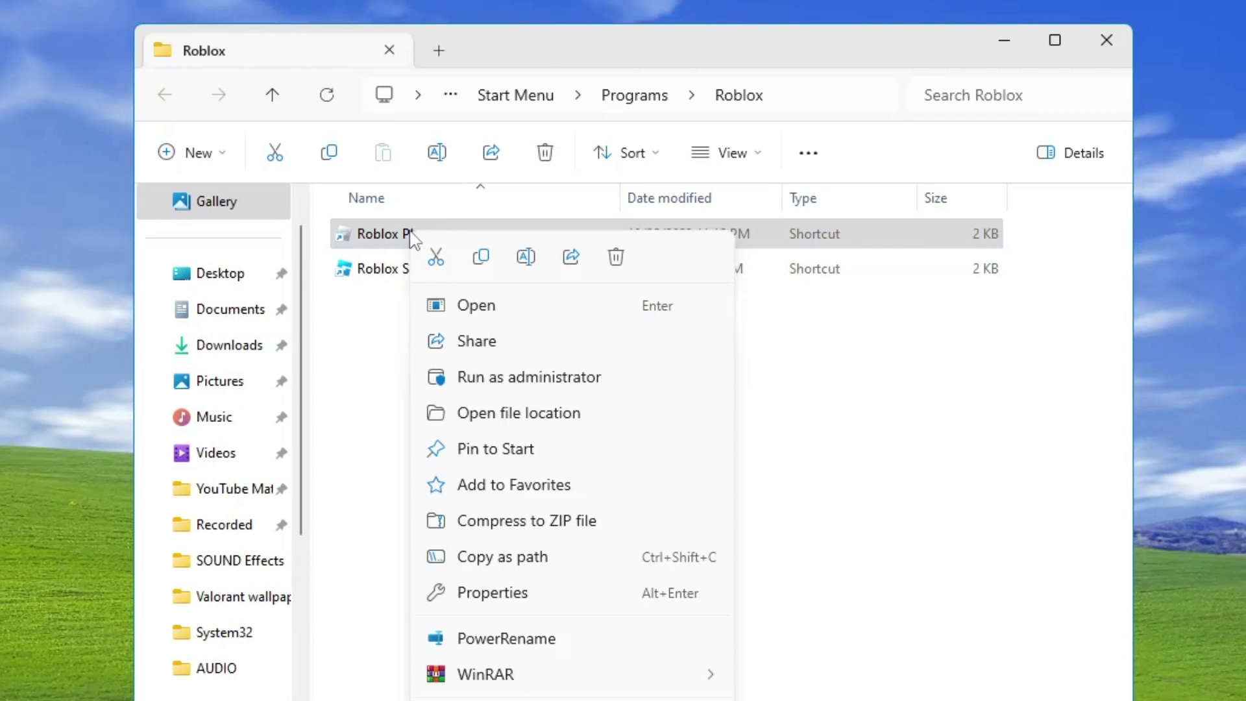
pyautogui.click(431, 413)
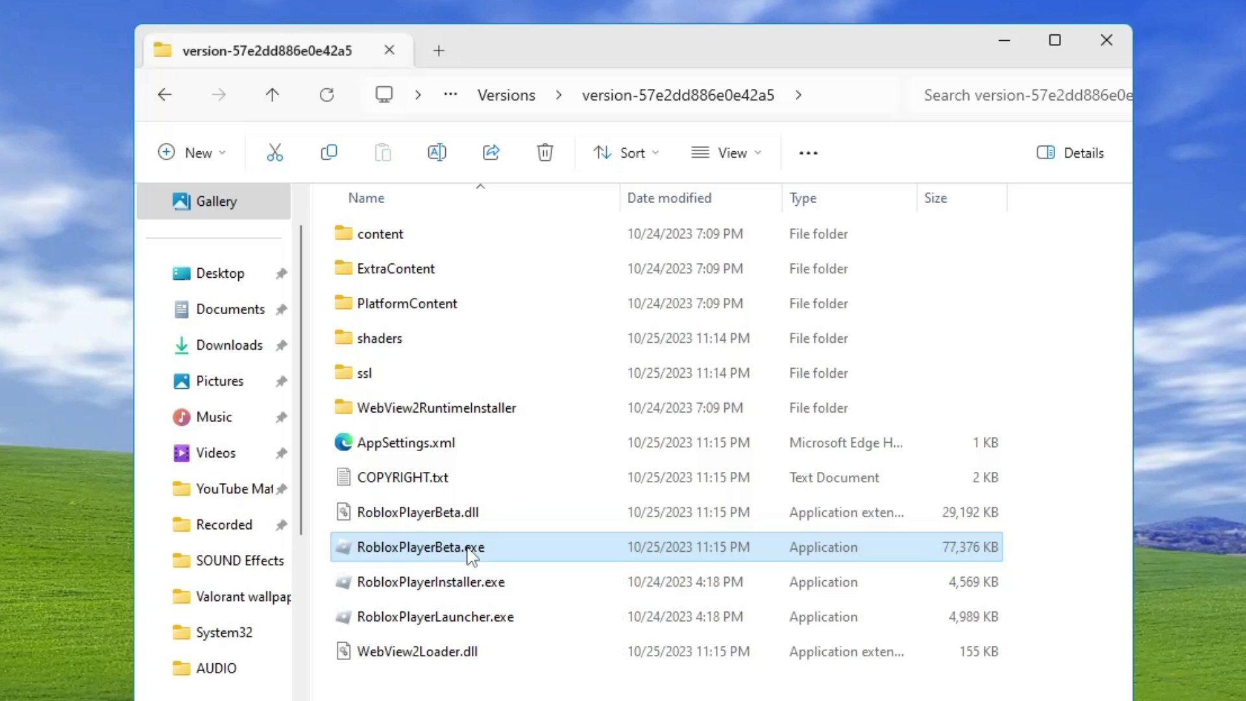
# - Copy the full path of the Roblox version folder
pyautogui.click(832, 95)
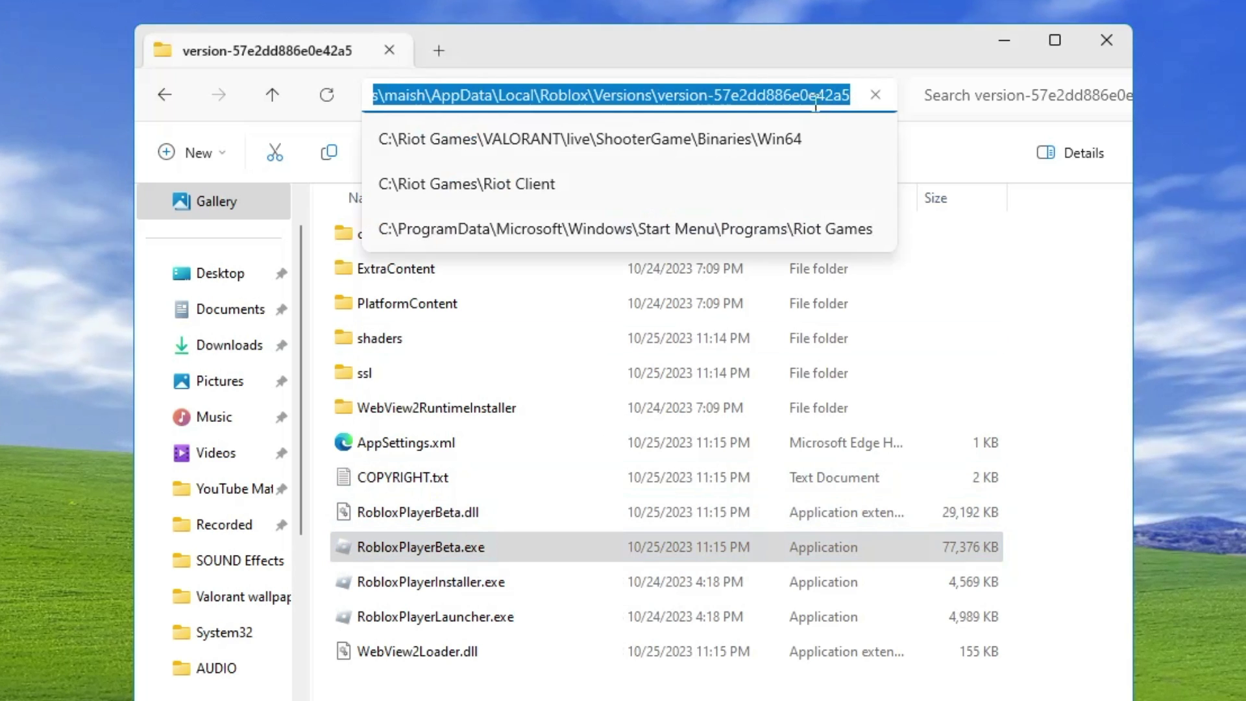
pyautogui.rightClick(766, 95)
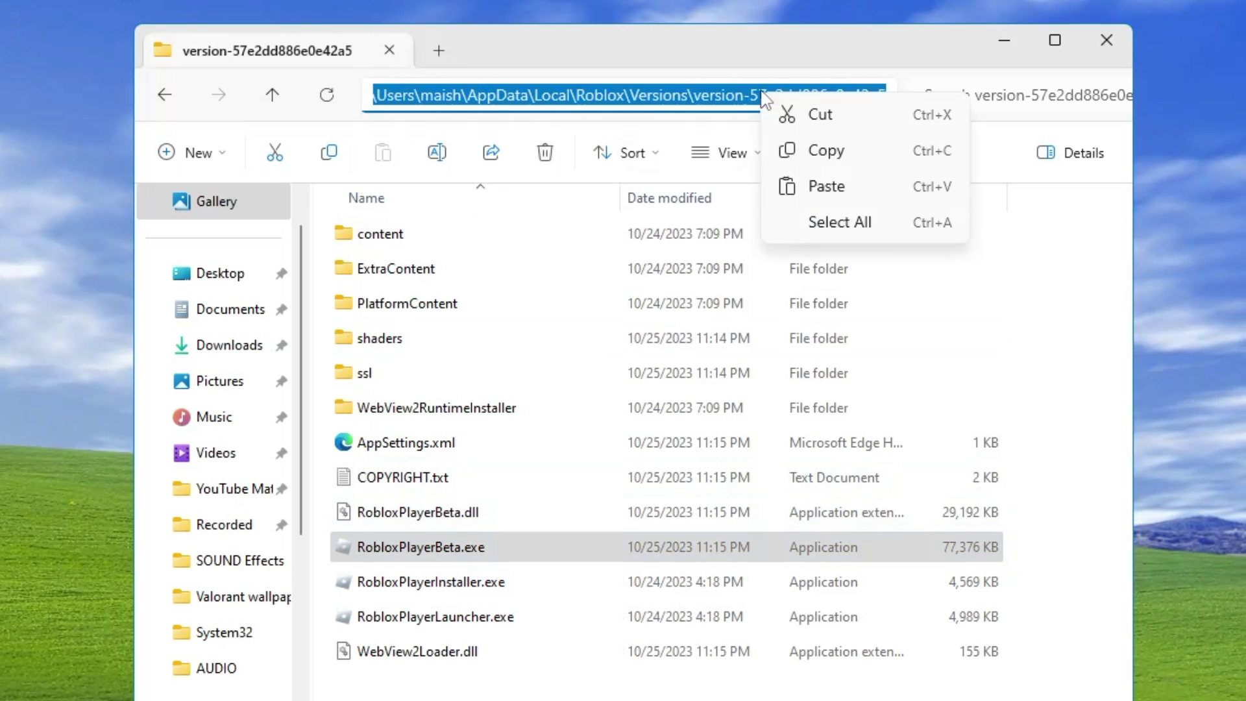
pyautogui.click(822, 149)
# - Find and open the Windows Graphics settings page through Windows search
pyautogui.click(574, 687)
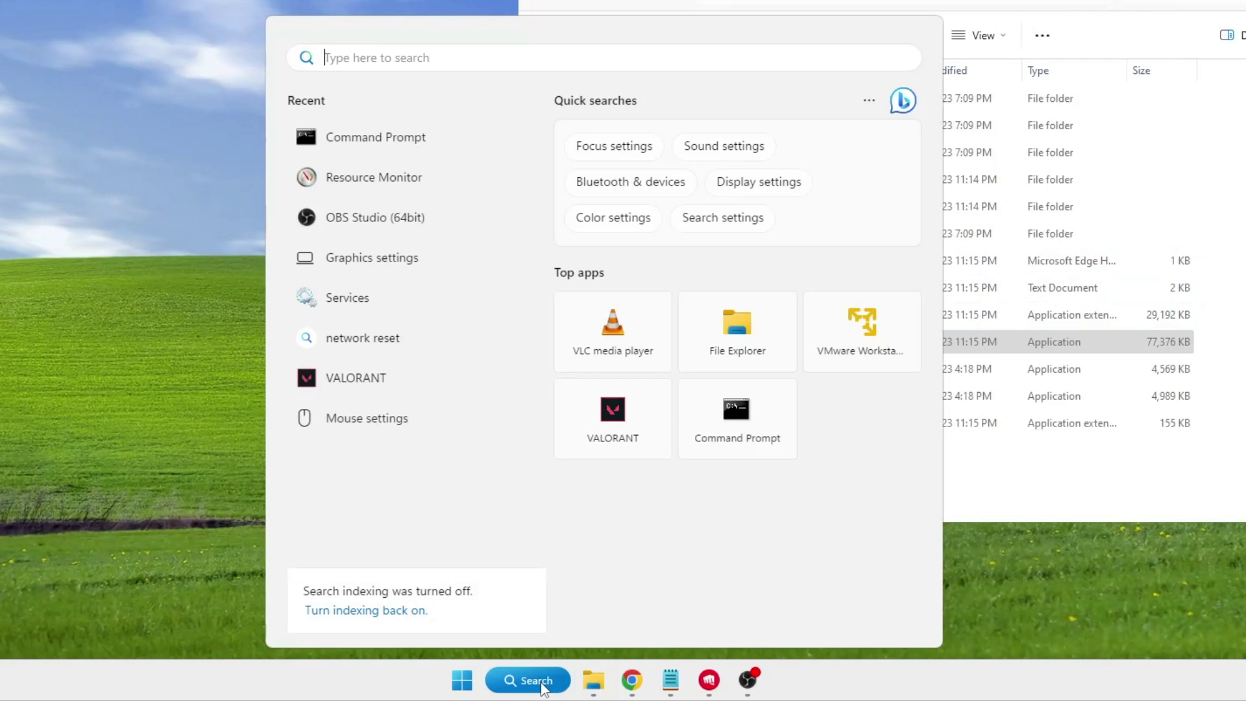
pyautogui.write('graphics settings')
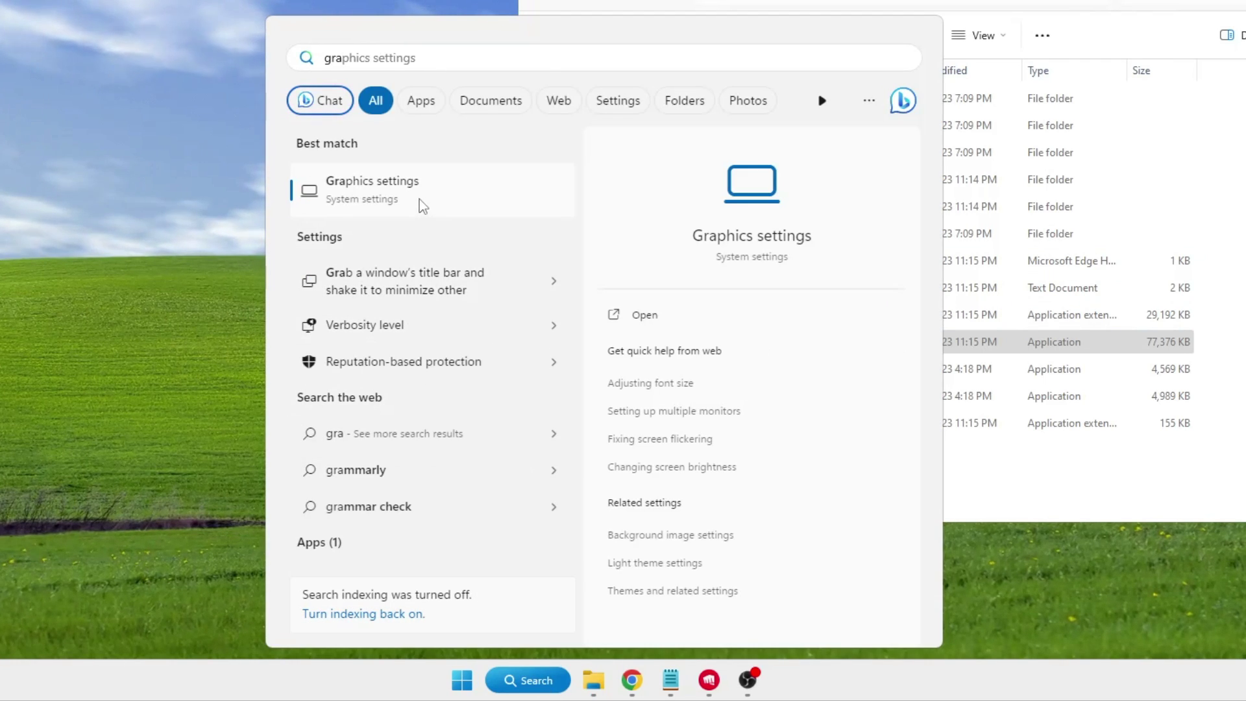
pyautogui.click(419, 200)
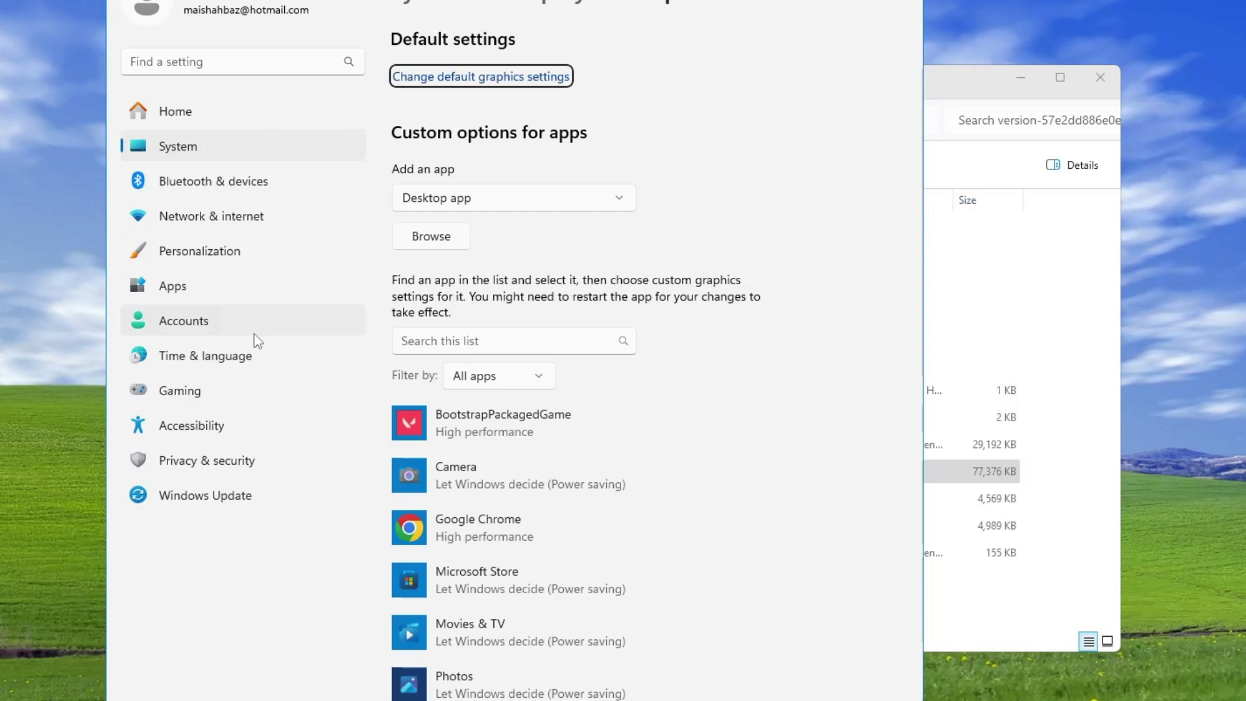
# - Add RobloxPlayerLauncher.exe from the copied Roblox folder path as a desktop app in the custom graphics options
pyautogui.click(442, 238)
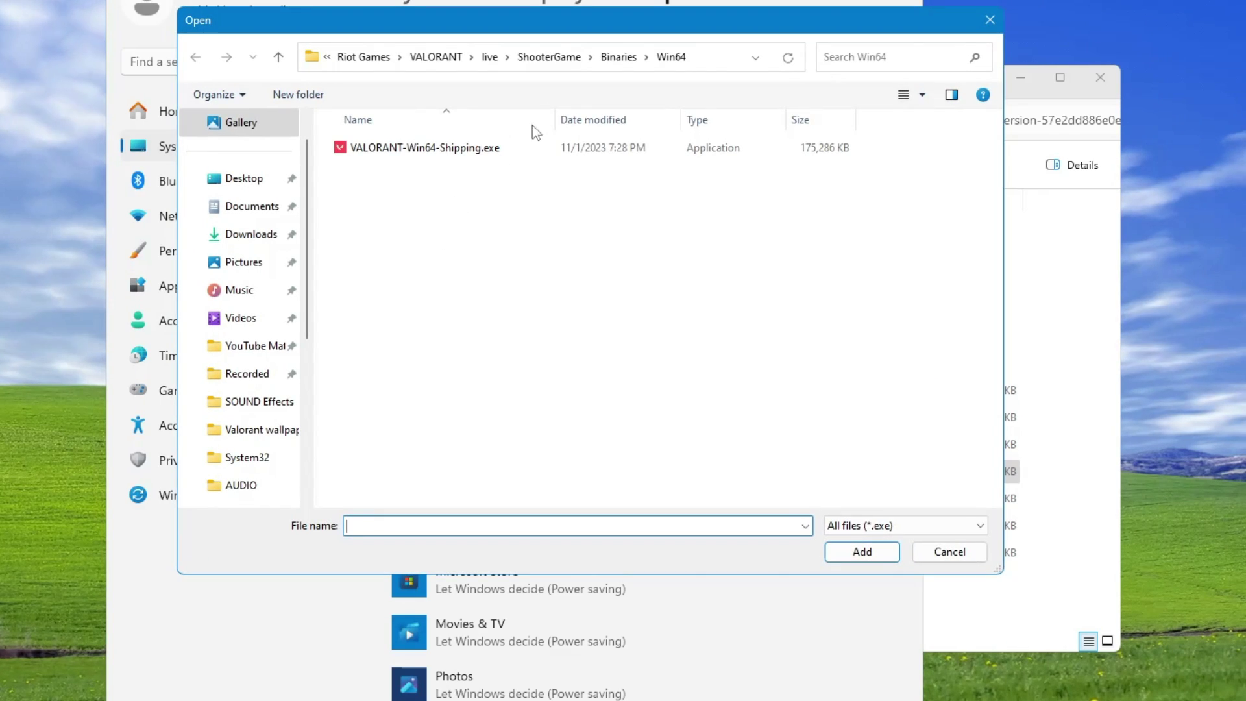
pyautogui.click(710, 56)
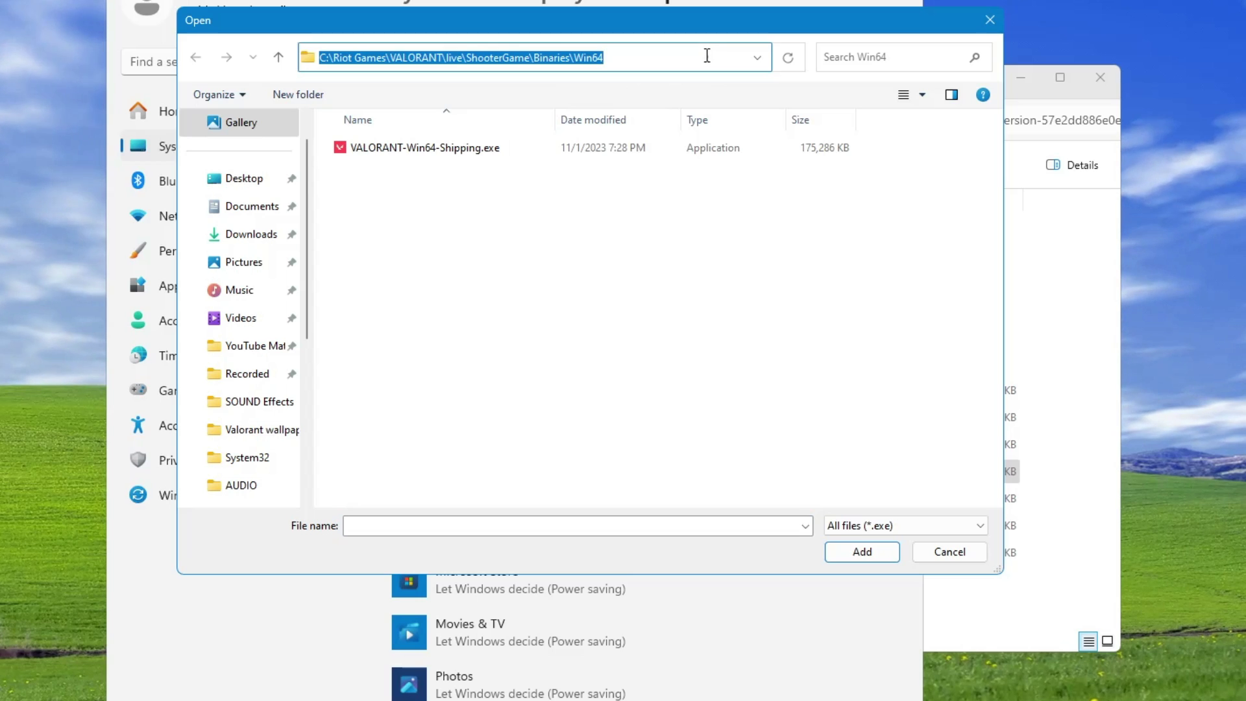
pyautogui.hotkey('ctrl', 'v')
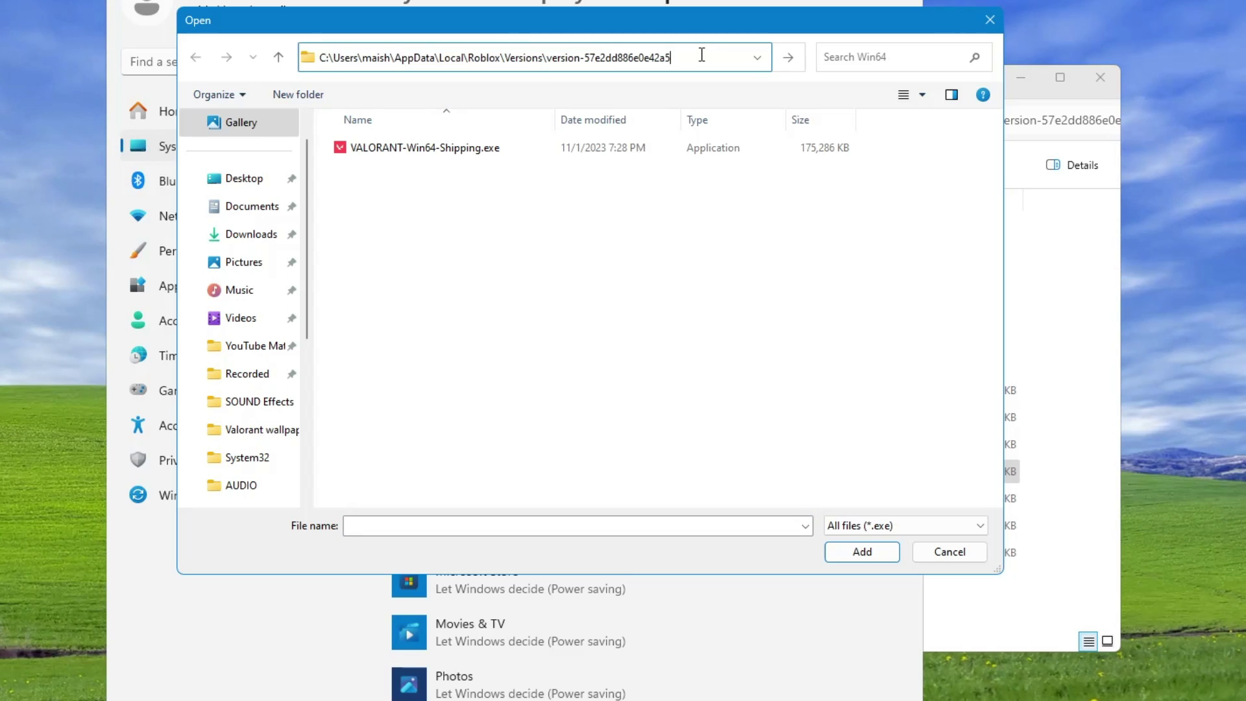
pyautogui.press('Return')
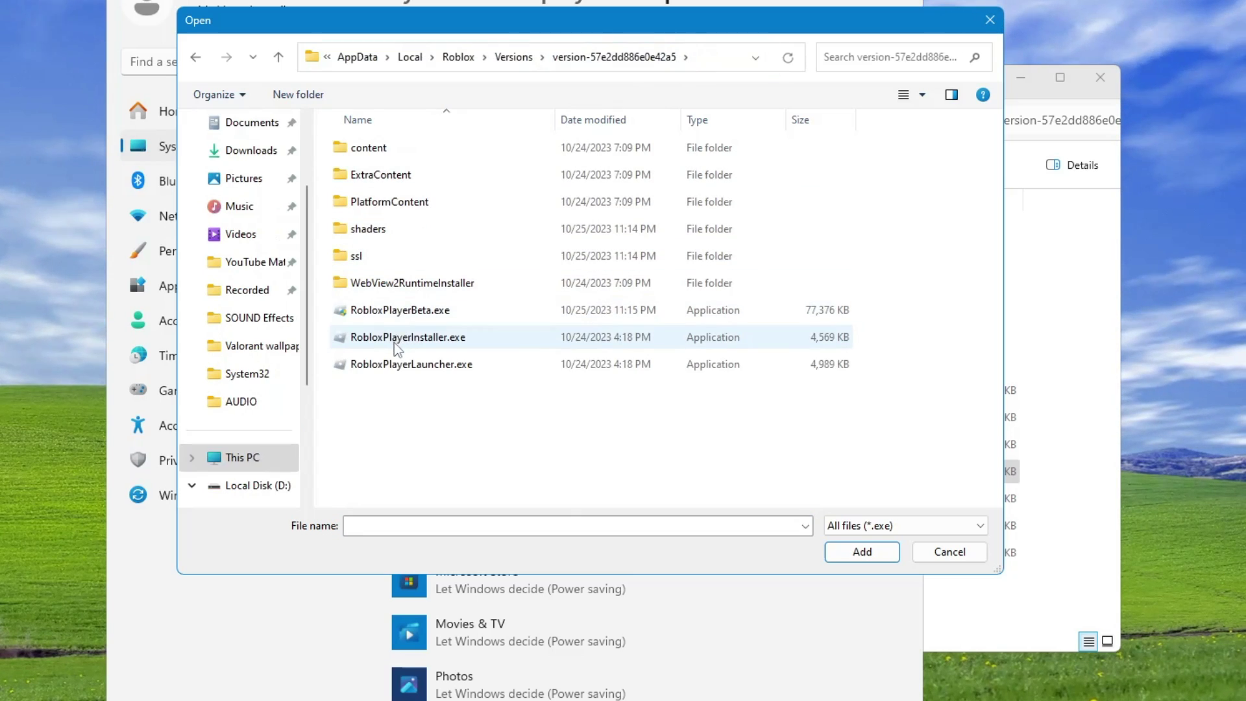
pyautogui.click(430, 369)
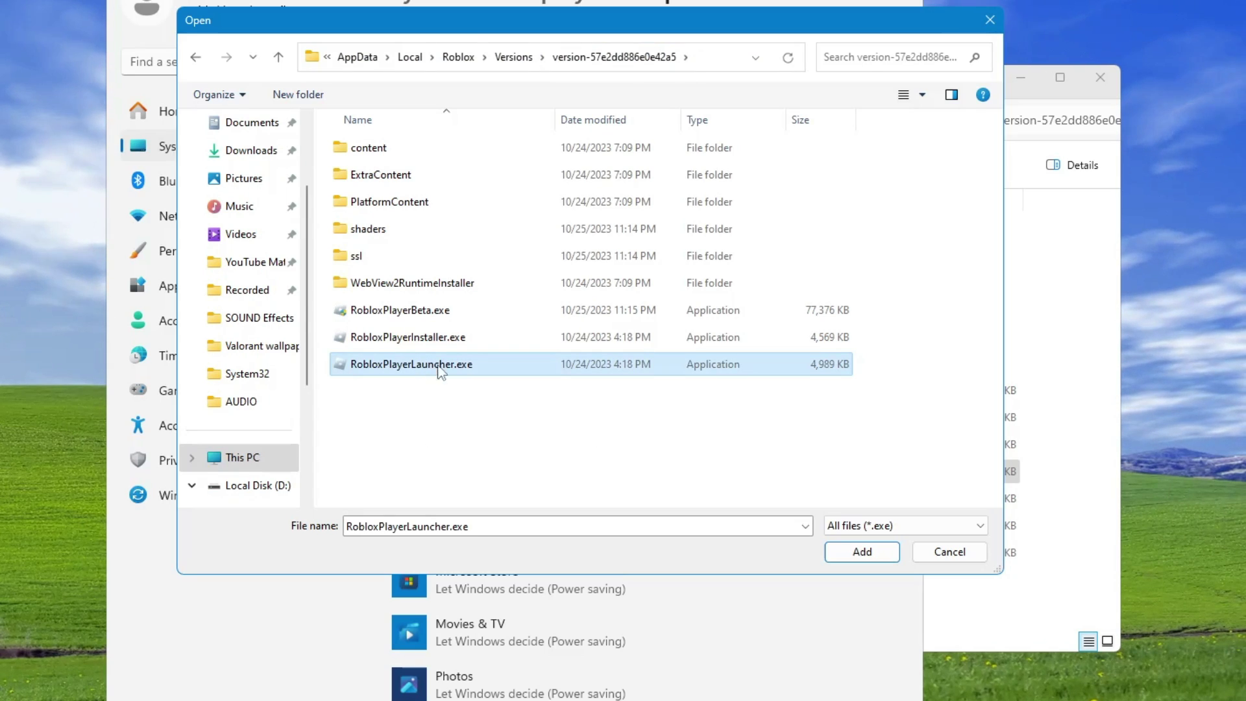
pyautogui.click(862, 551)
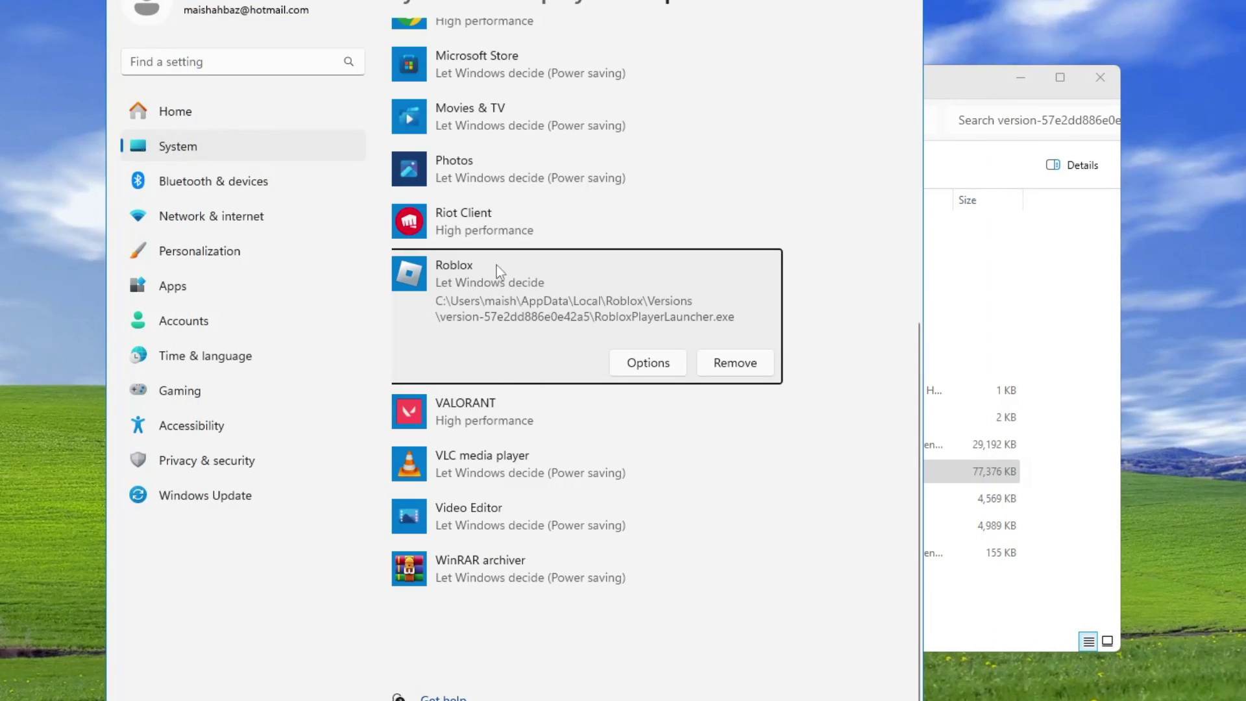
# - Set Roblox's graphics preference to High performance, save it, and close Settings
pyautogui.click(656, 369)
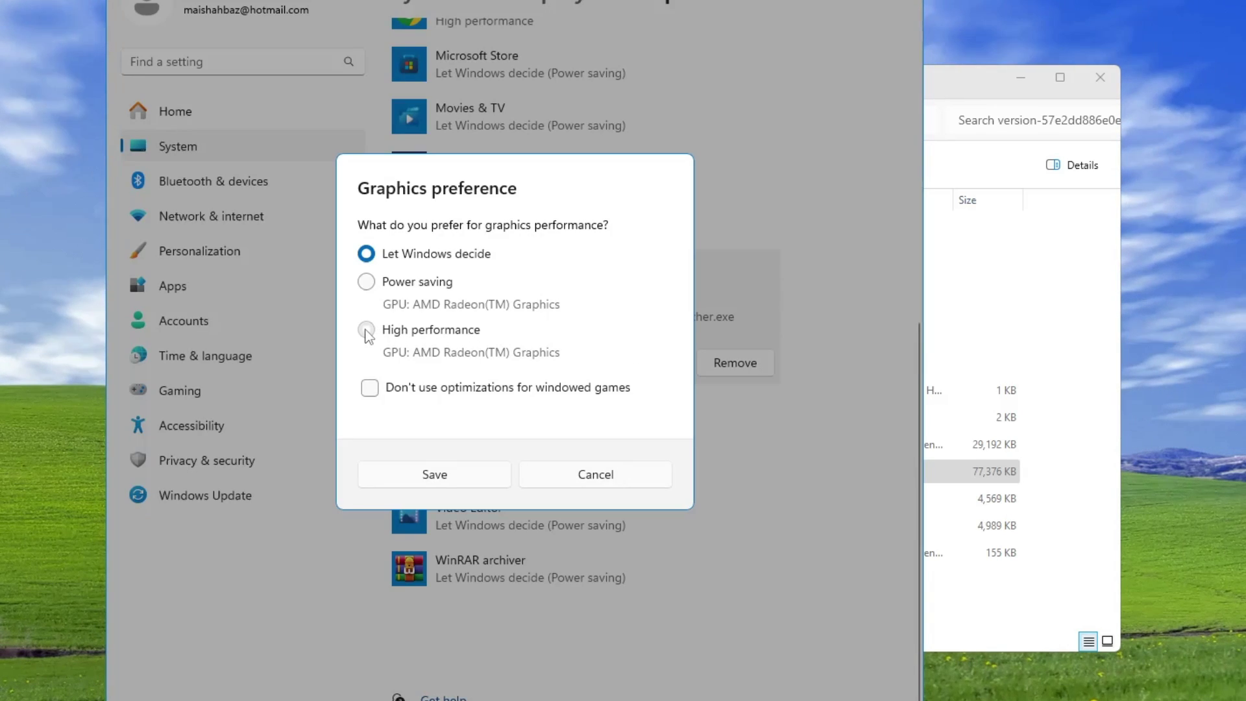
pyautogui.click(461, 475)
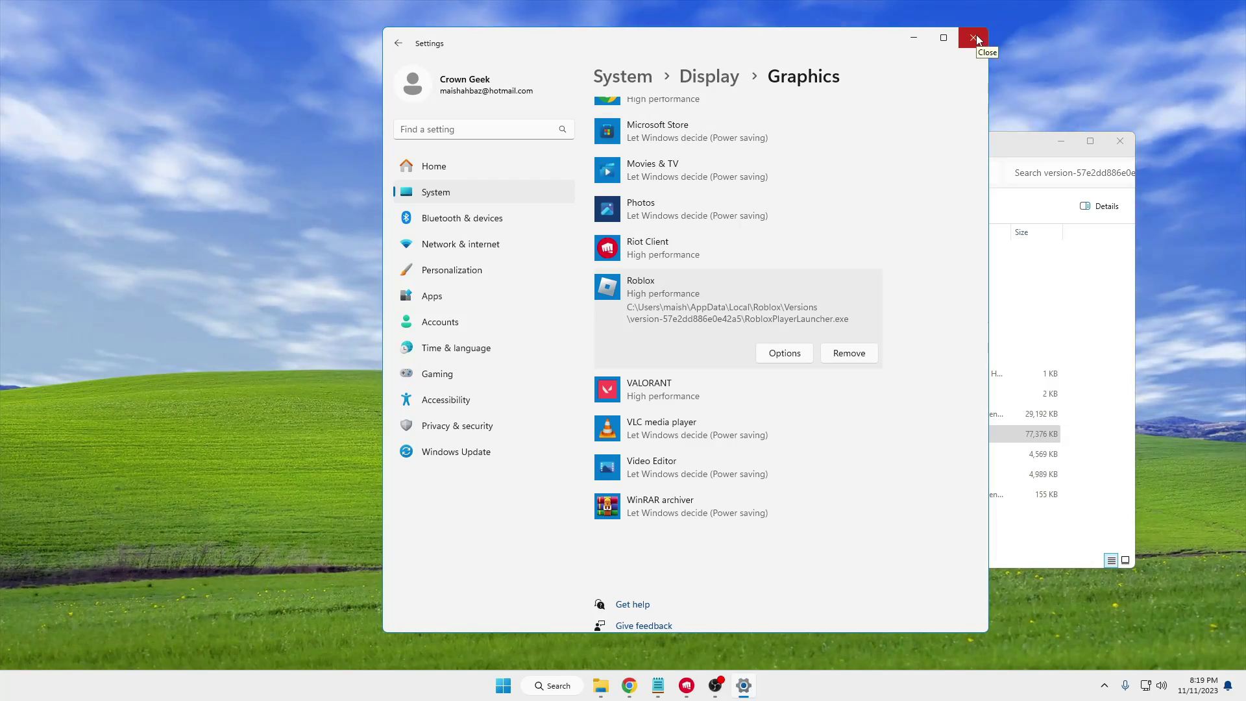
pyautogui.click(977, 40)
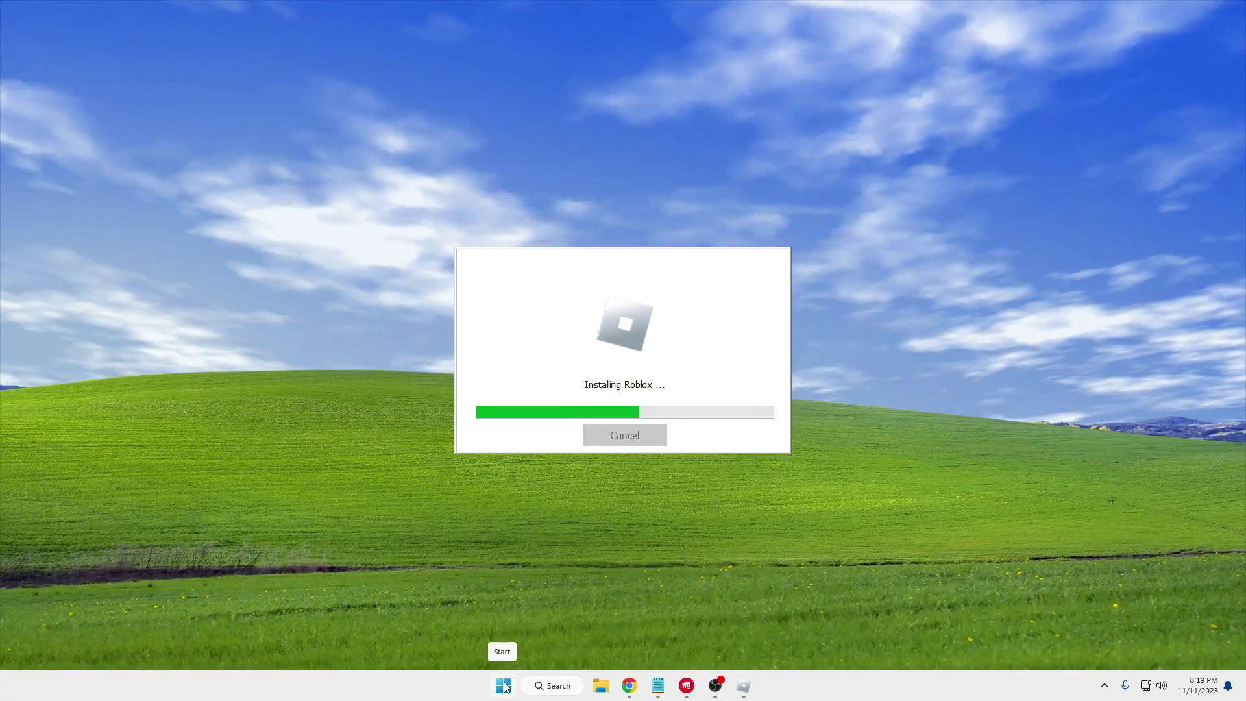
# - Open Task Manager and switch to the detailed list of running processes
pyautogui.rightClick(503, 685)
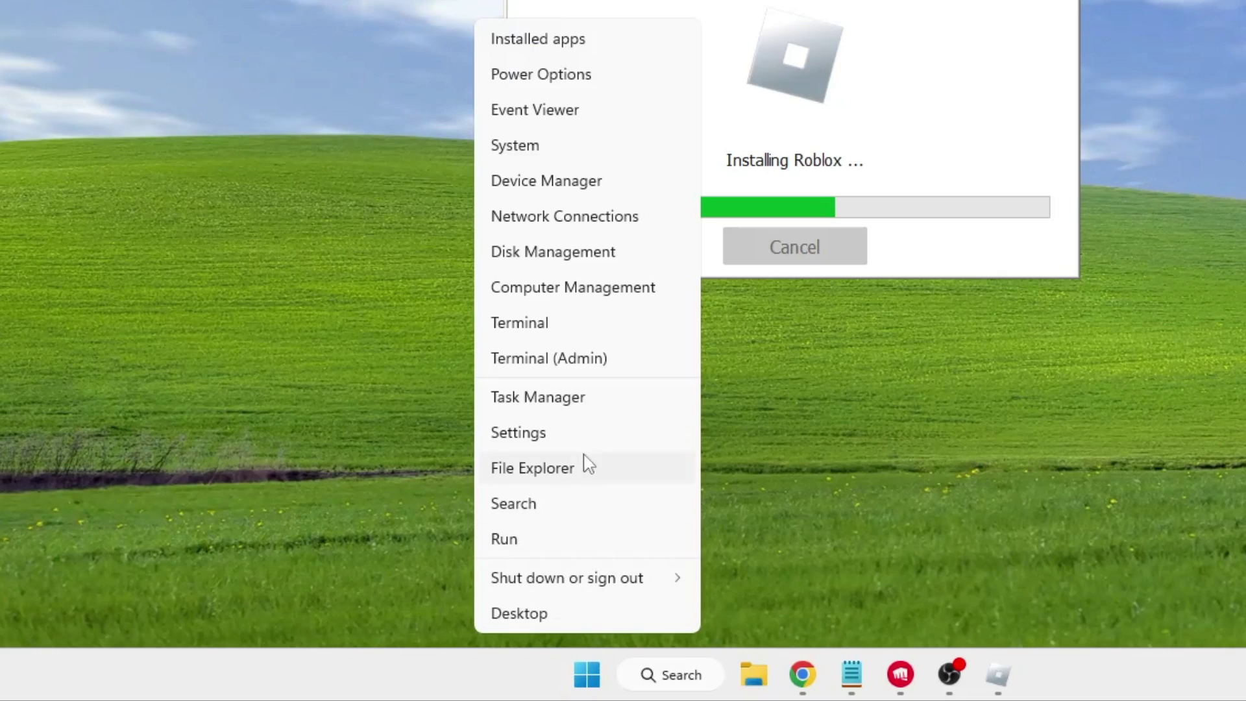
pyautogui.click(562, 402)
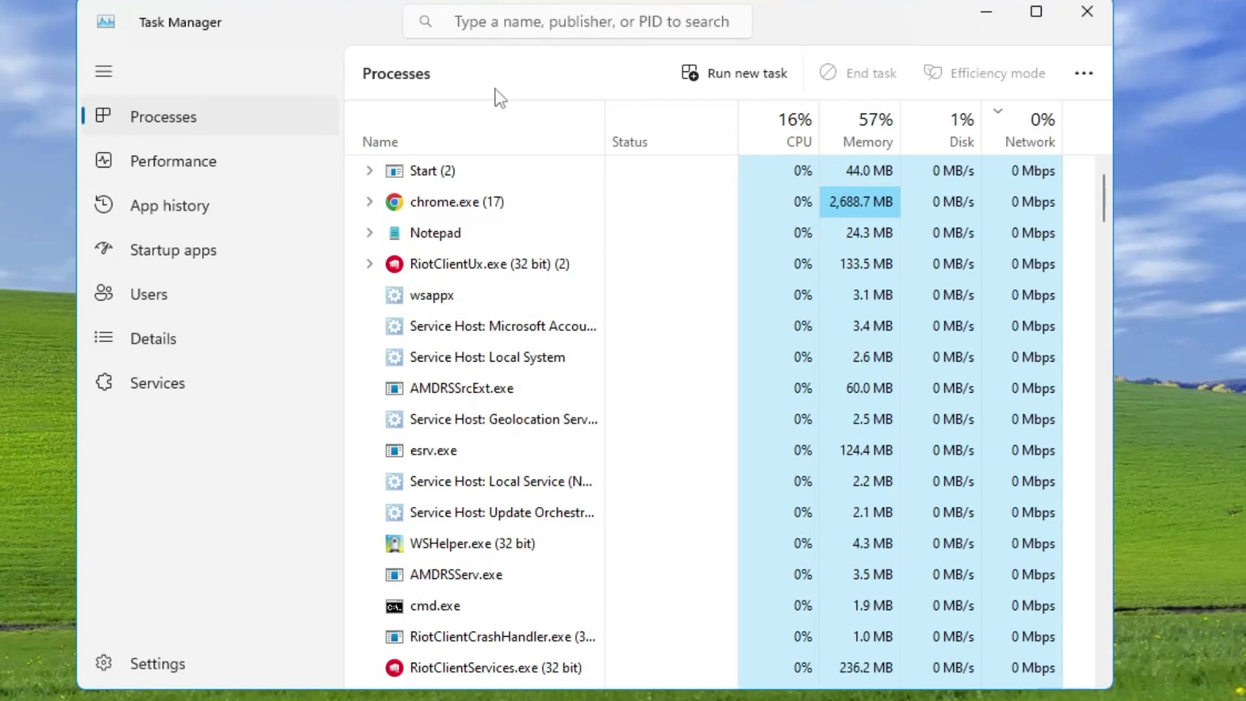
pyautogui.click(174, 347)
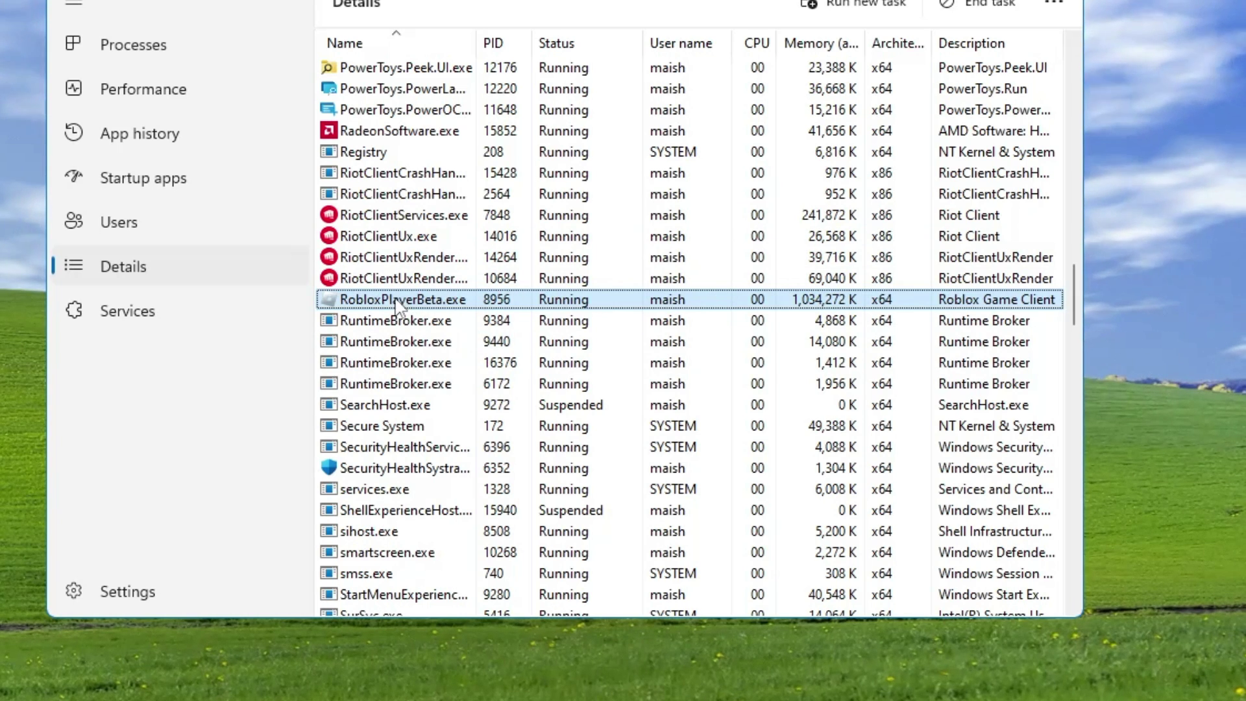
# - Set the priority of the RobloxPlayerBeta.exe process to Realtime and confirm the change
pyautogui.rightClick(398, 307)
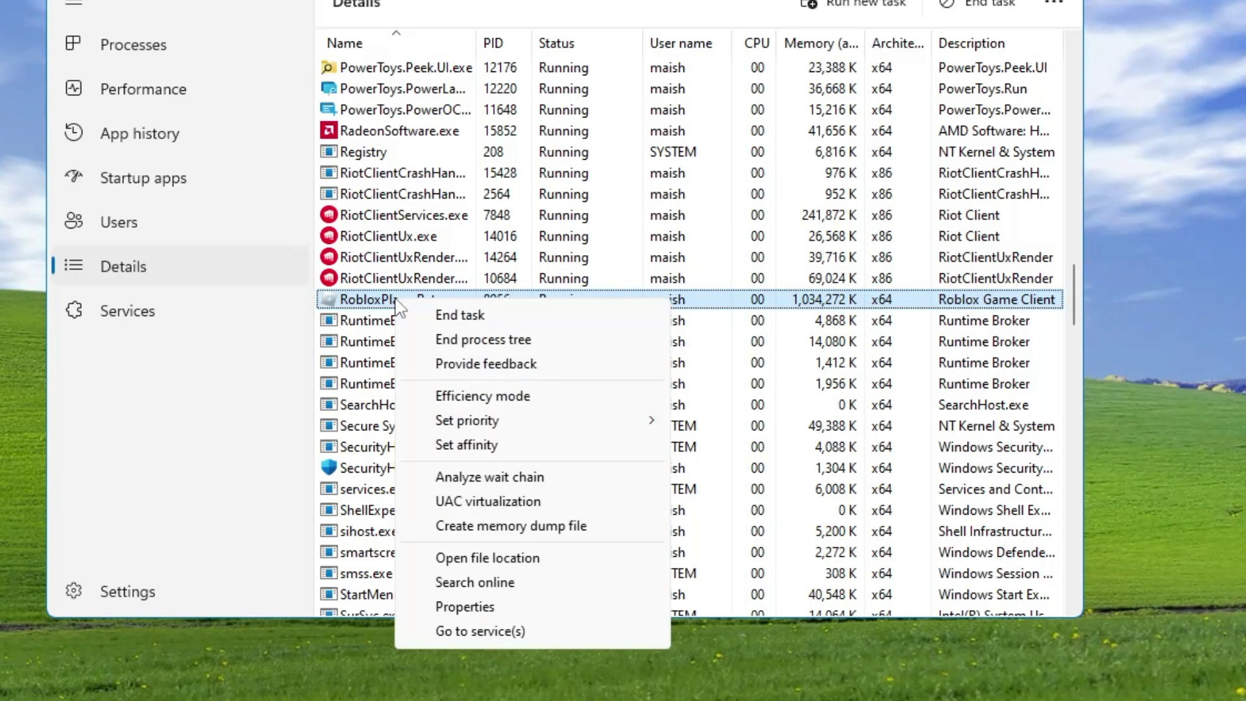
pyautogui.moveTo(455, 429)
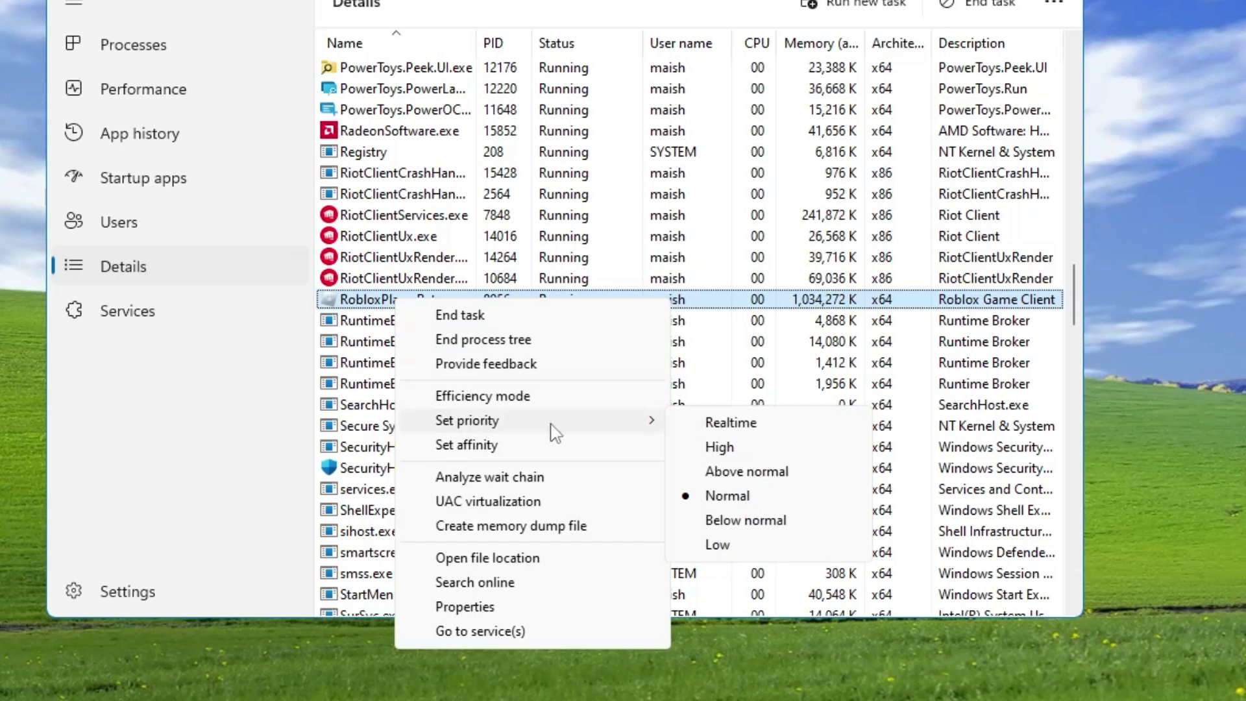
pyautogui.click(720, 423)
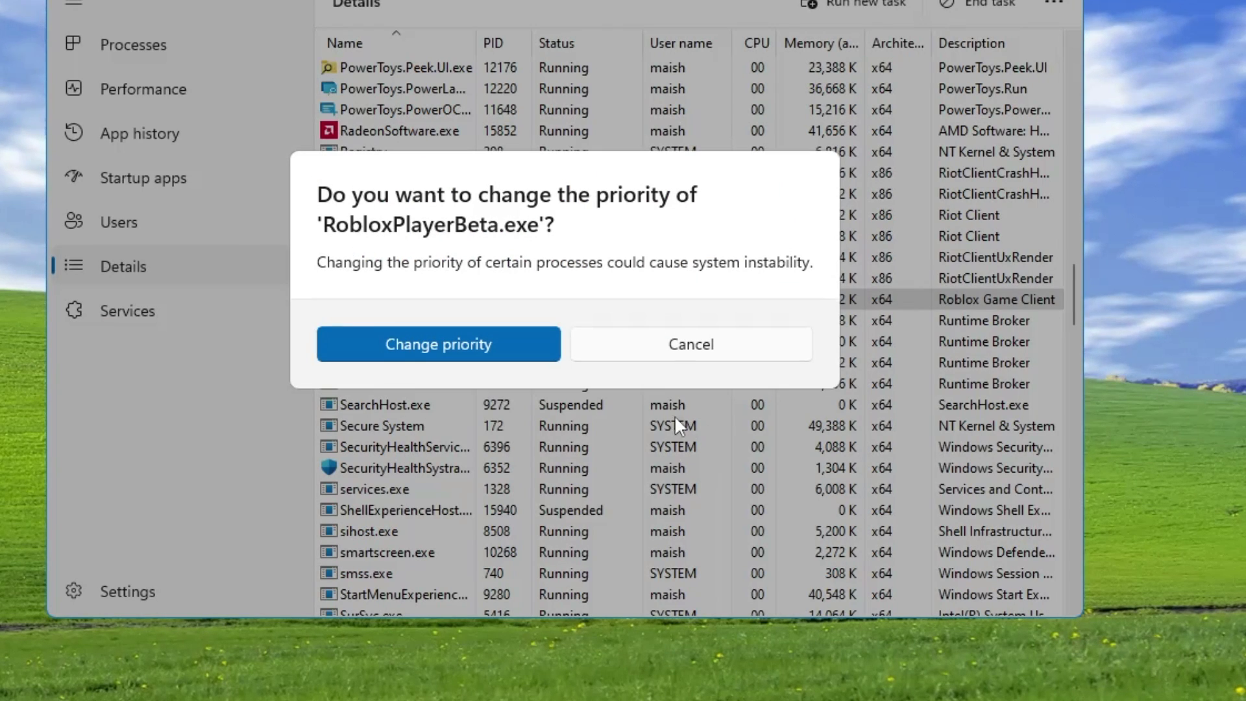
pyautogui.click(451, 354)
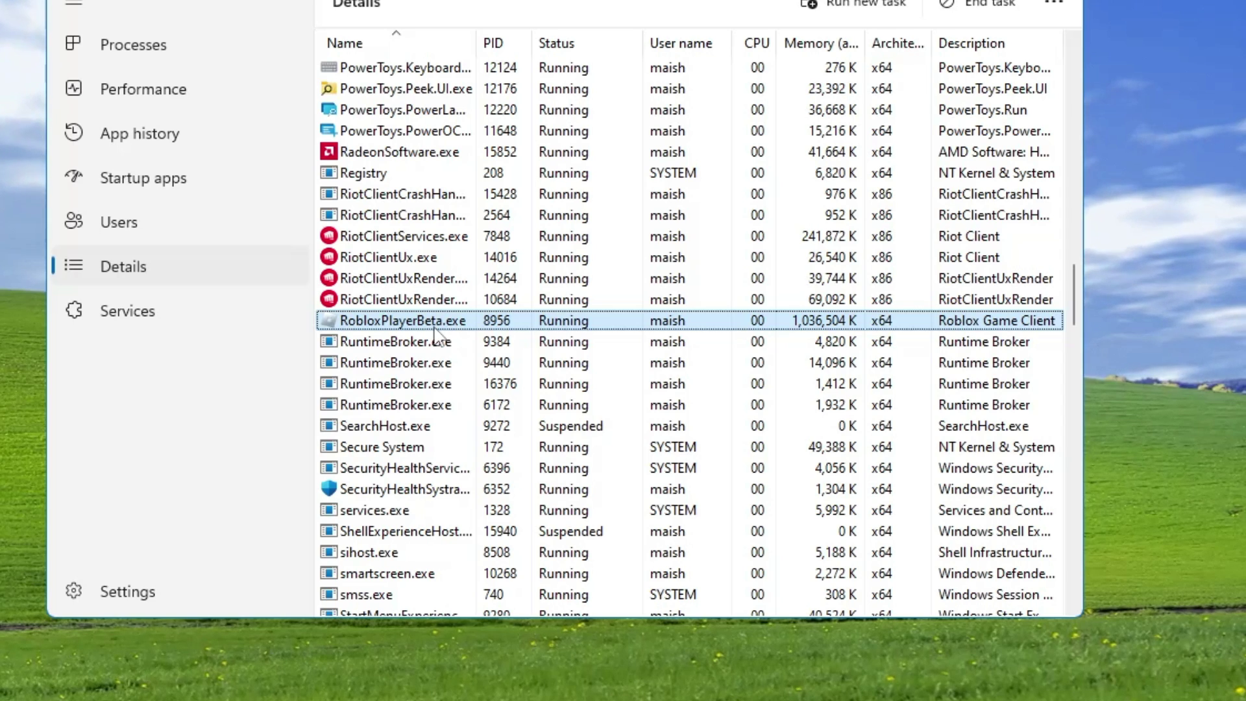
# - Locate the svchost.exe processes in the detailed process list
pyautogui.click(393, 344)
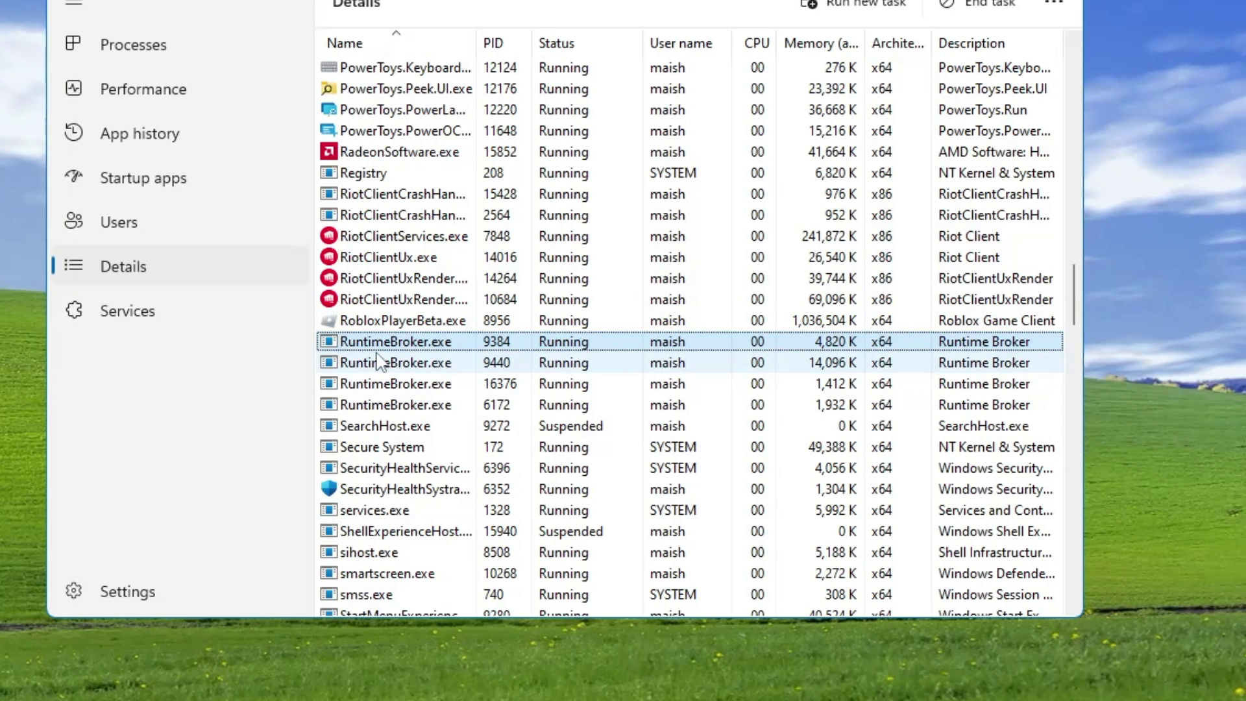
pyautogui.write('svchost')
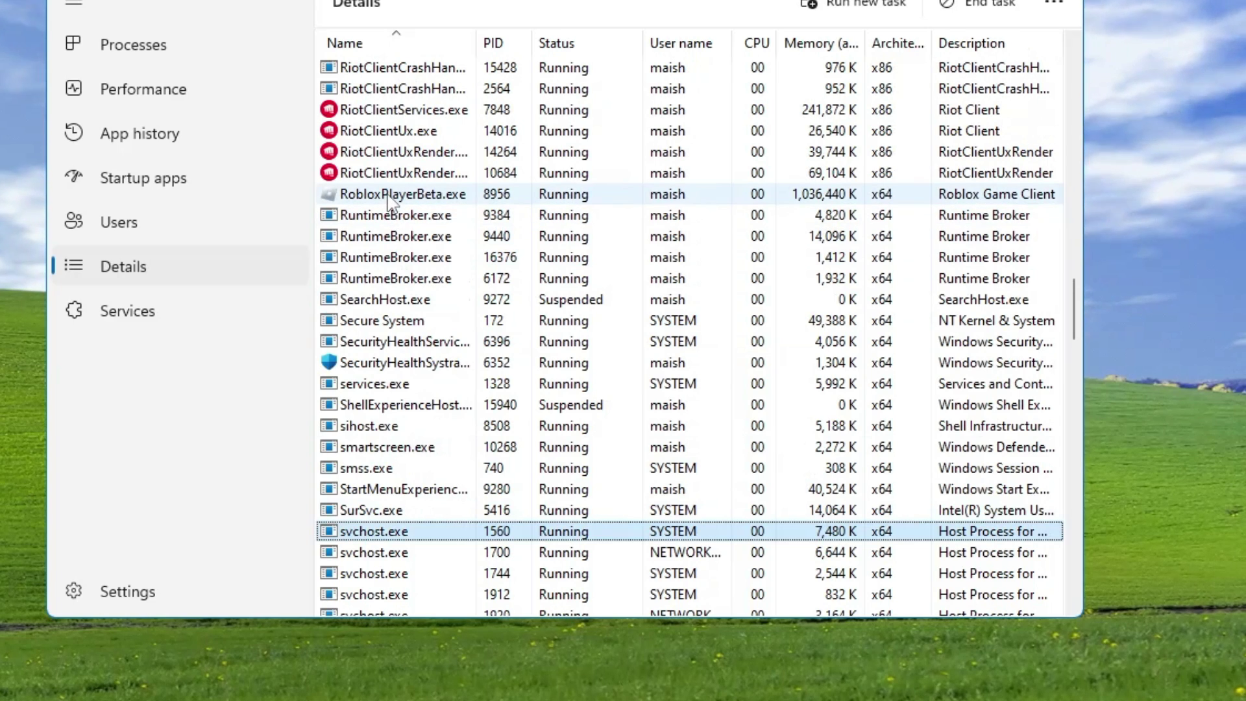